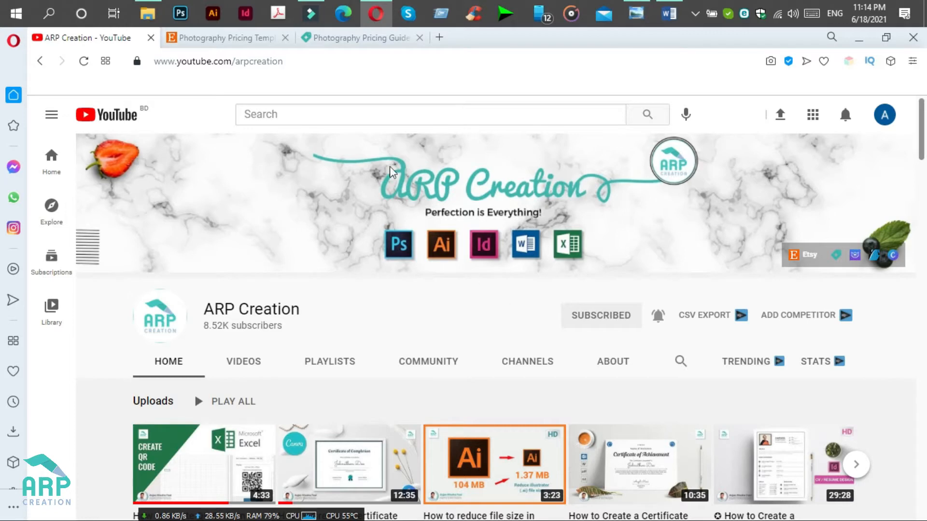
Review the finished pricing package image and the template's Etsy and Creative Market listings as design references
click(636, 14)
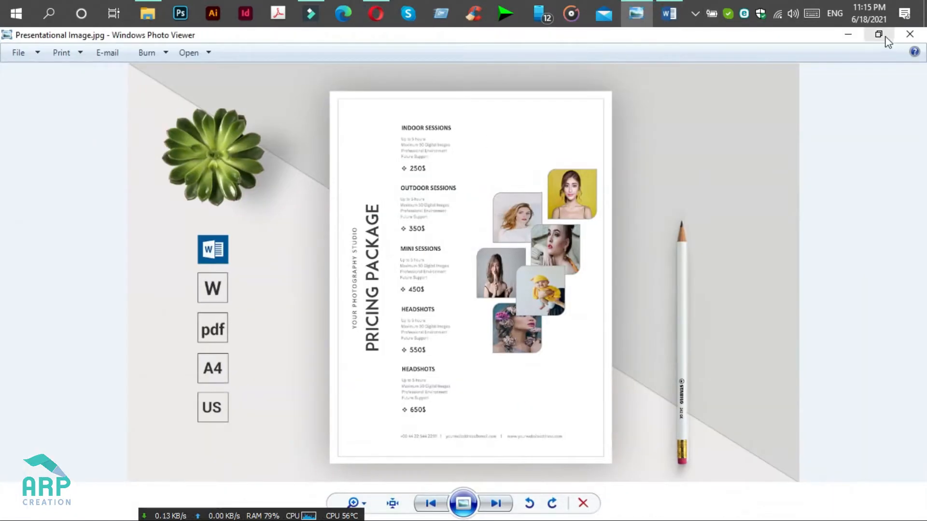
click(848, 34)
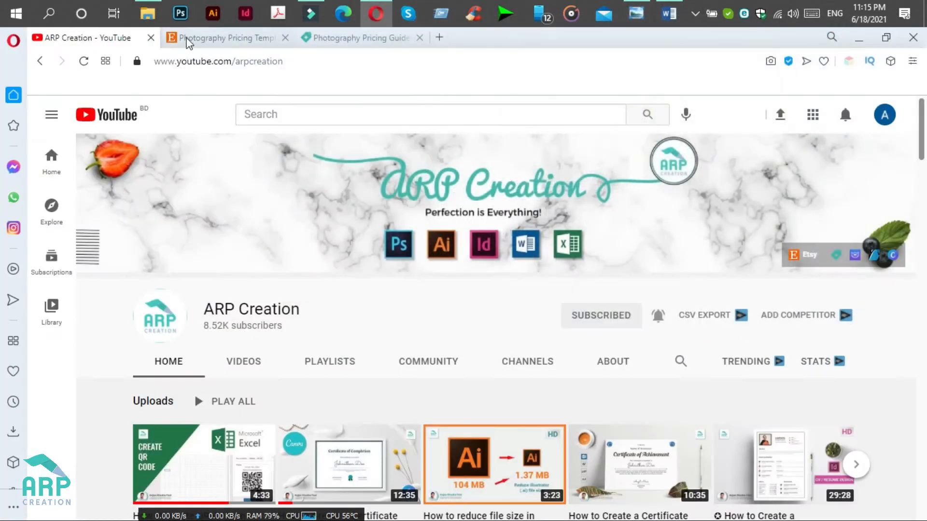
click(238, 37)
click(324, 64)
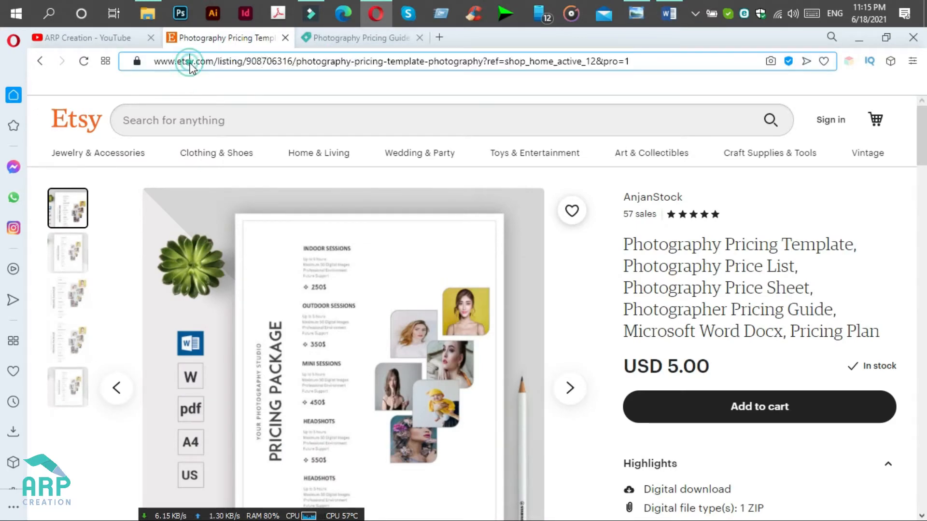
click(364, 38)
click(283, 61)
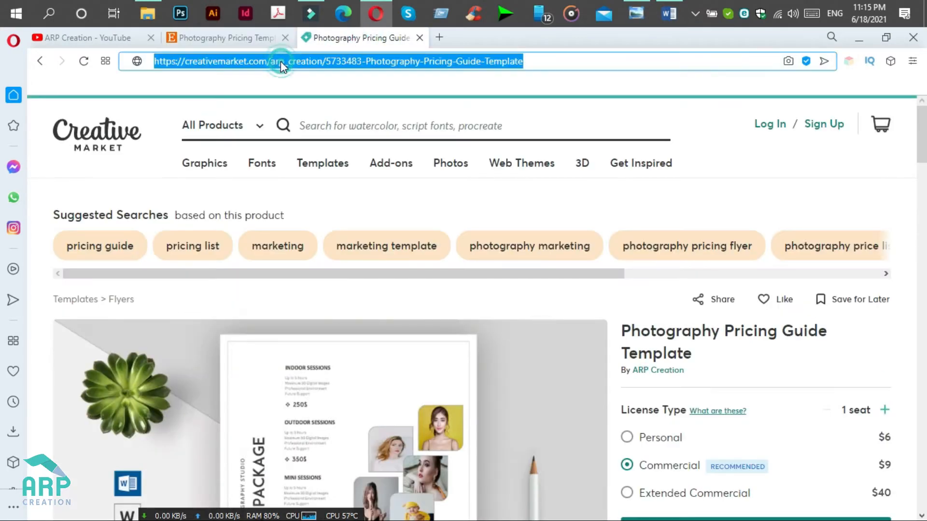
click(111, 39)
click(232, 37)
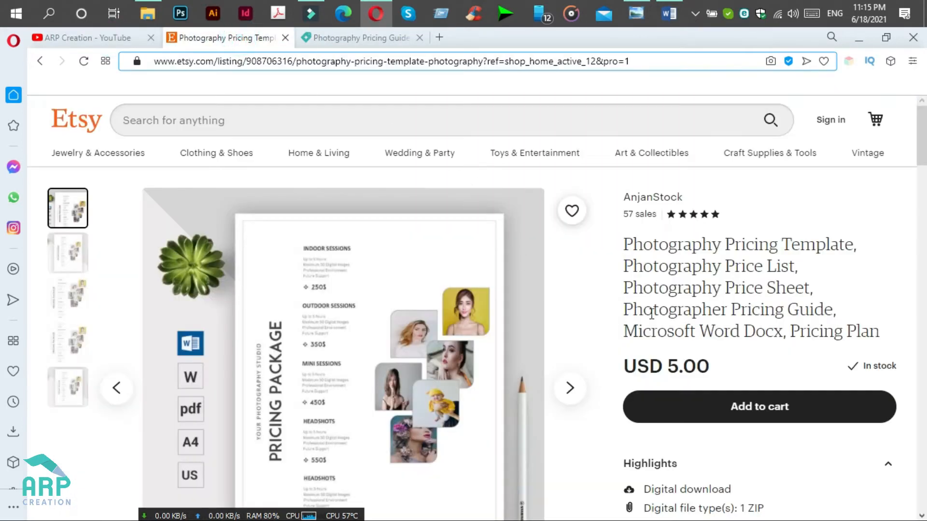
scroll(599, 411, down, 3)
scroll(599, 410, down, 3)
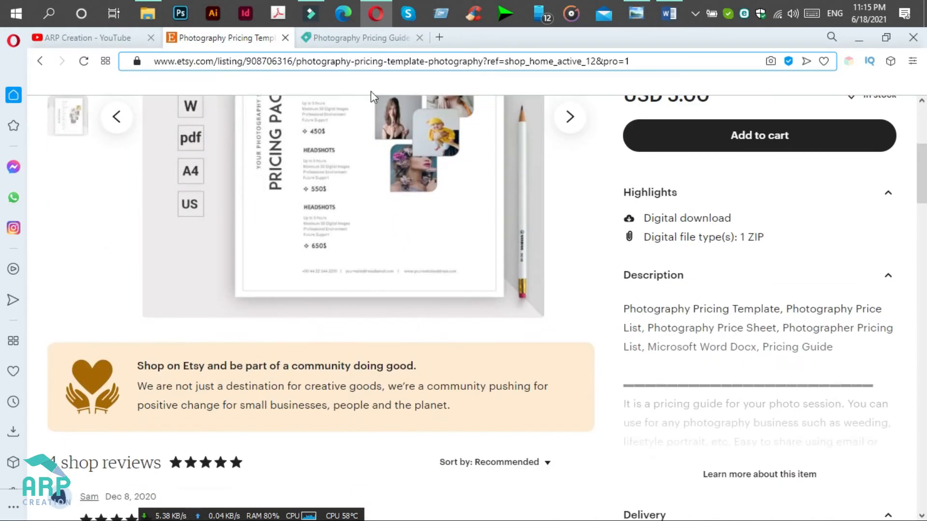
click(355, 39)
scroll(636, 442, down, 10)
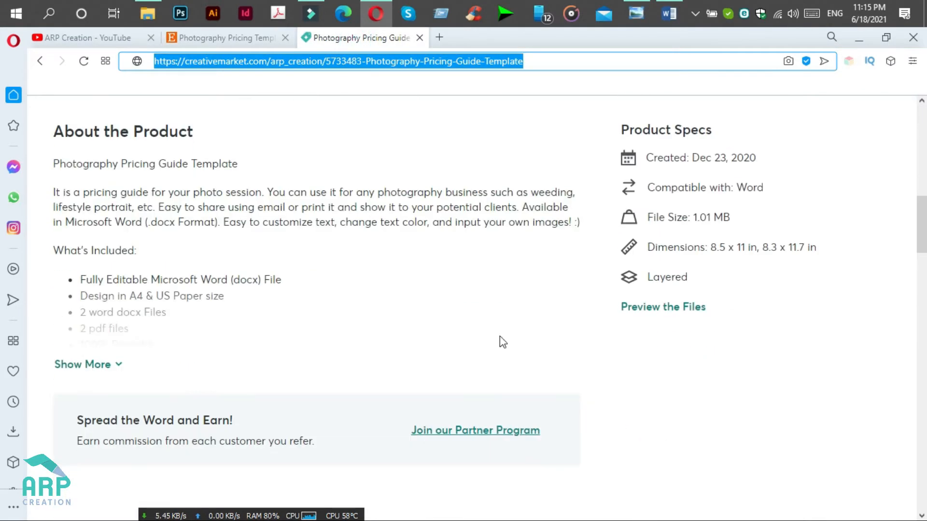
click(116, 39)
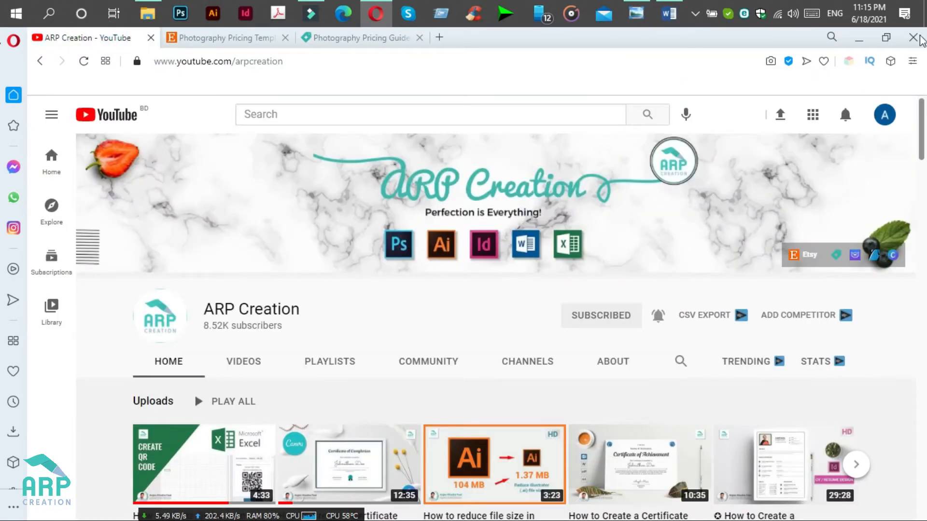
click(860, 42)
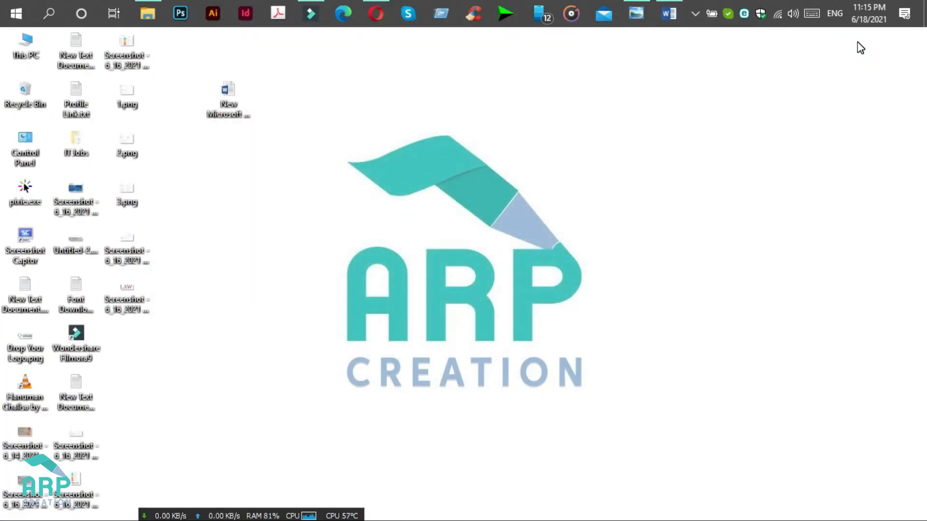
Open the New Microsoft Word Document file from the desktop in Word and insert a Simple Text Box on the blank page
double_click(226, 109)
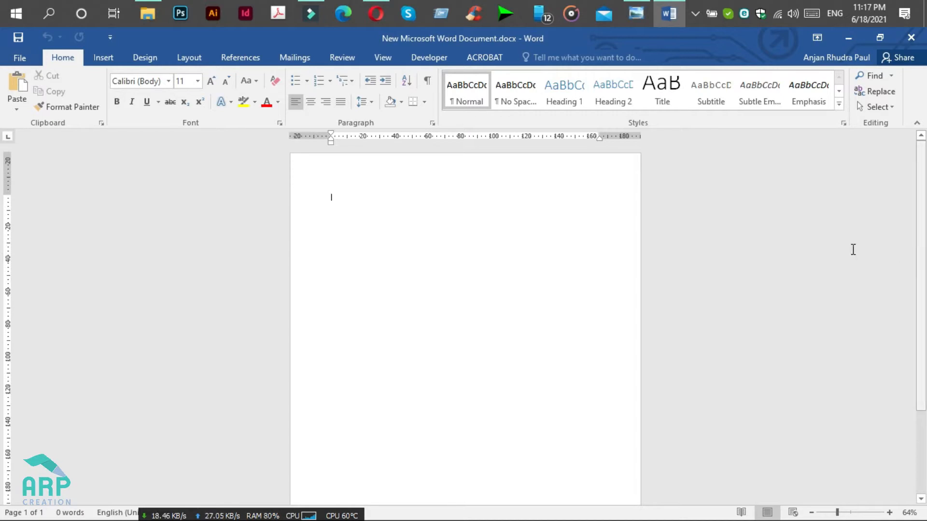
click(114, 60)
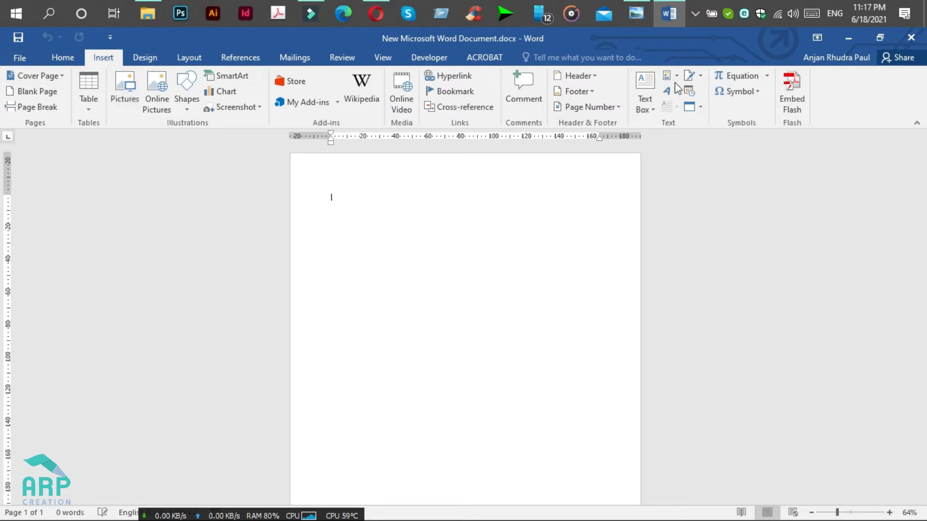
click(646, 110)
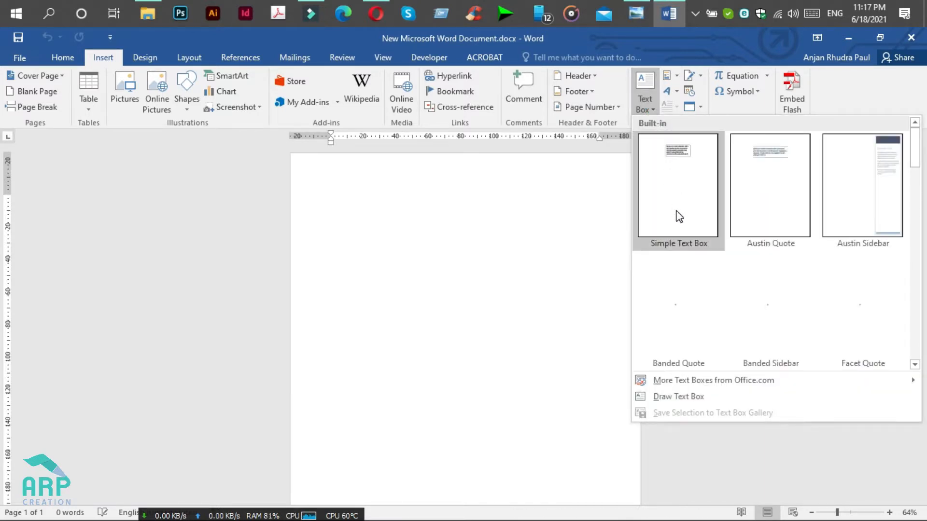
click(680, 215)
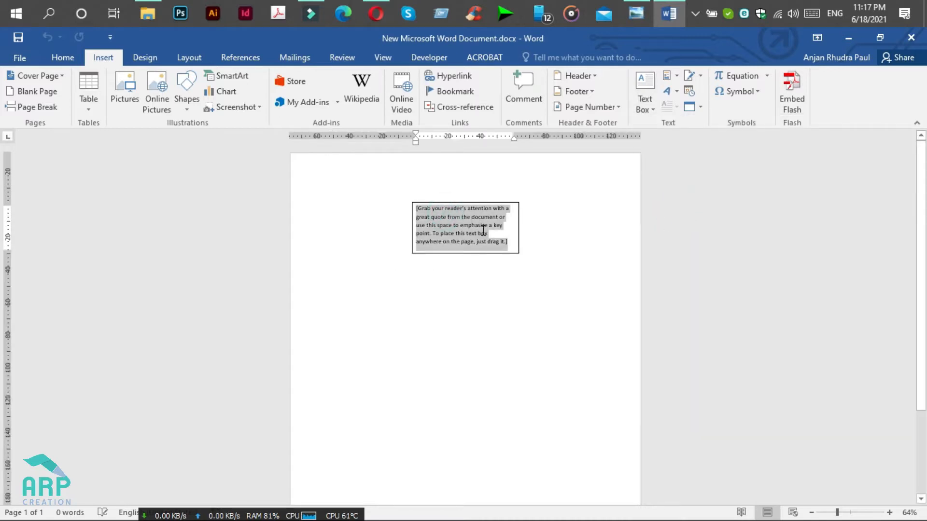
Remove the fill and outline from the text box
click(465, 203)
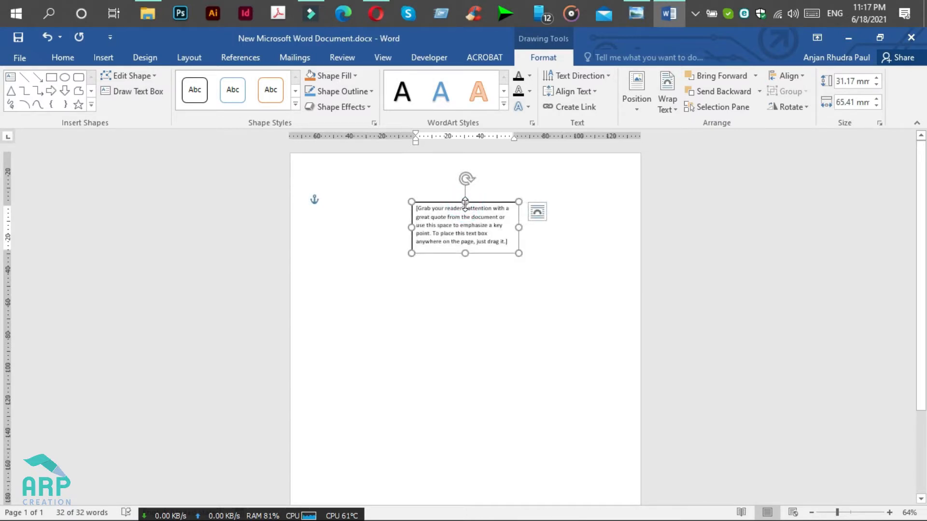
click(331, 76)
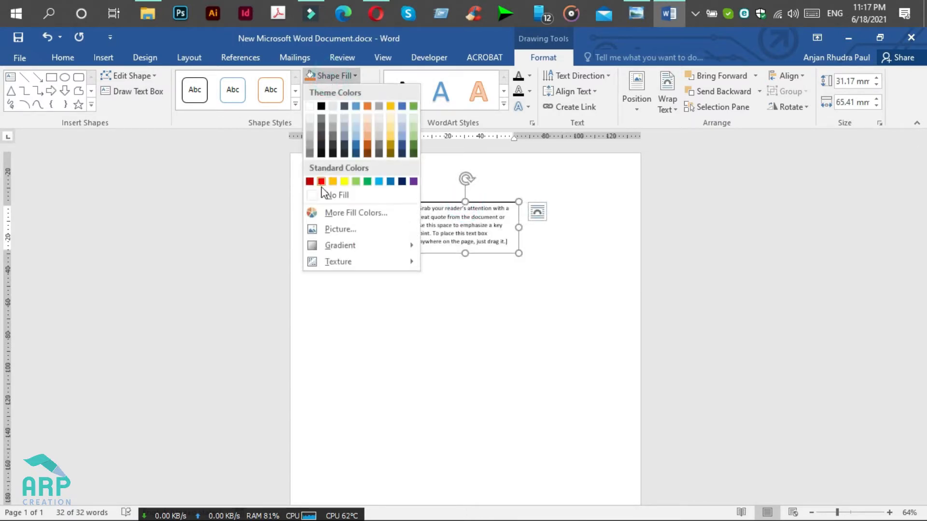
click(328, 196)
click(337, 92)
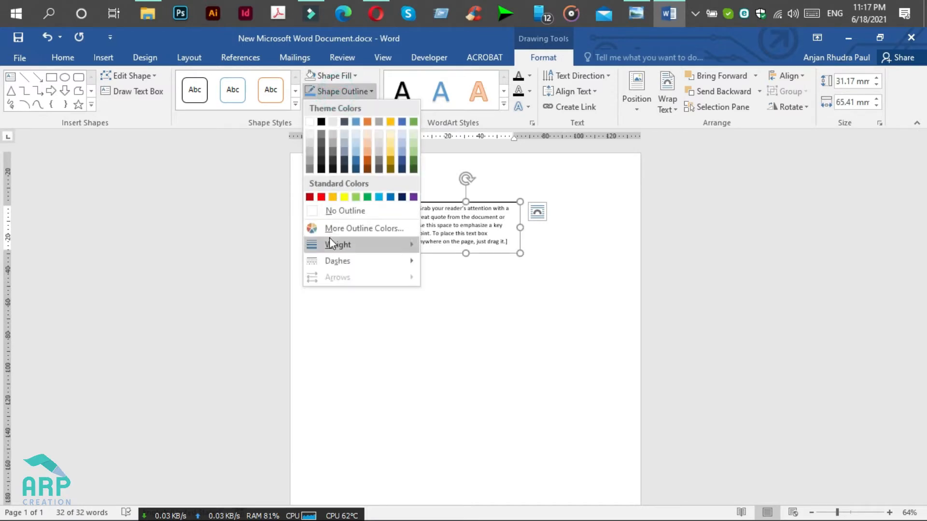
click(357, 212)
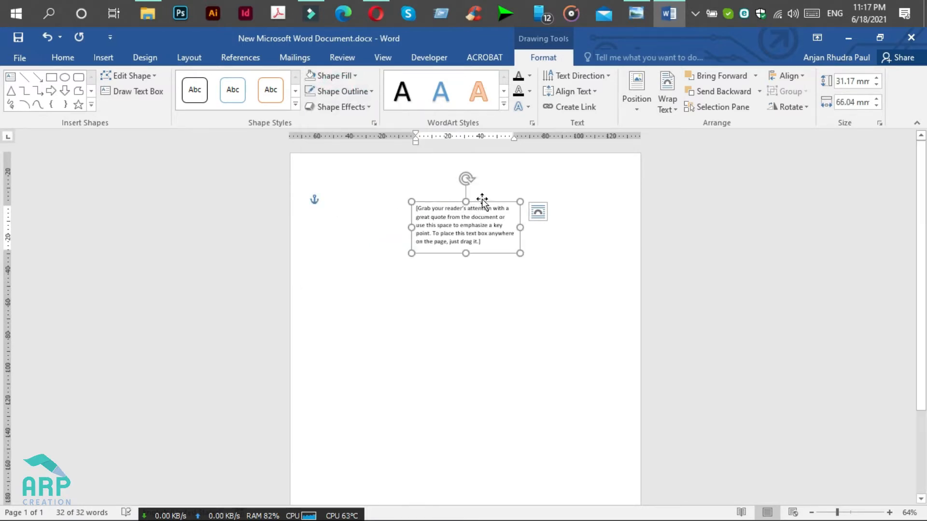
Set the text box's left, right, top and bottom internal margins to 0 mm
right_click(479, 201)
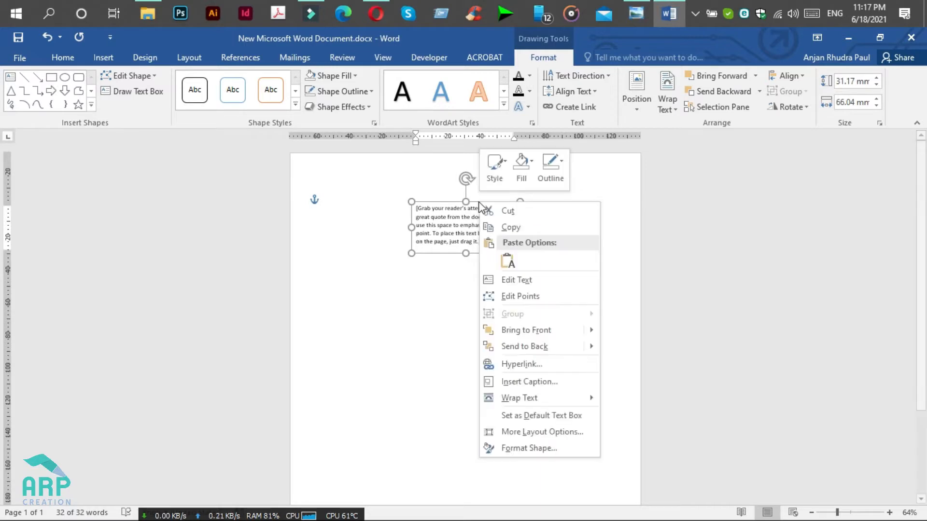
click(524, 449)
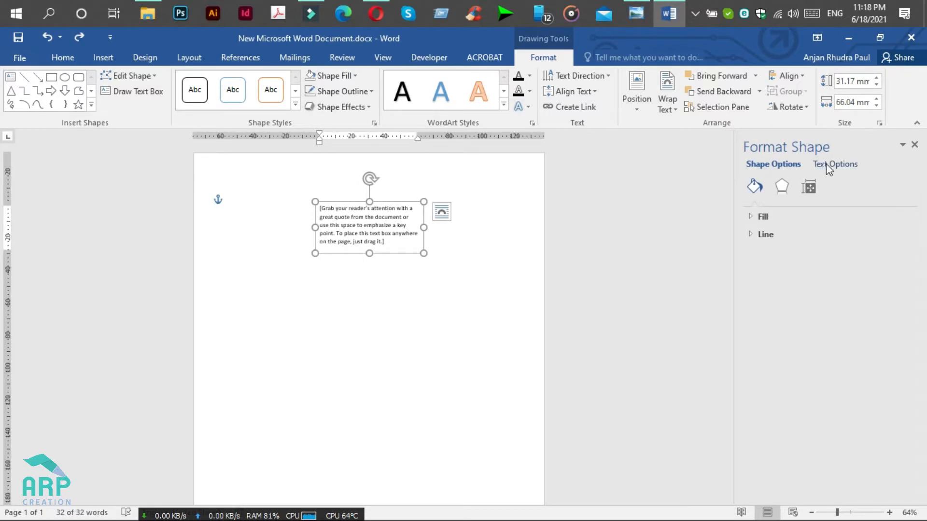
click(828, 165)
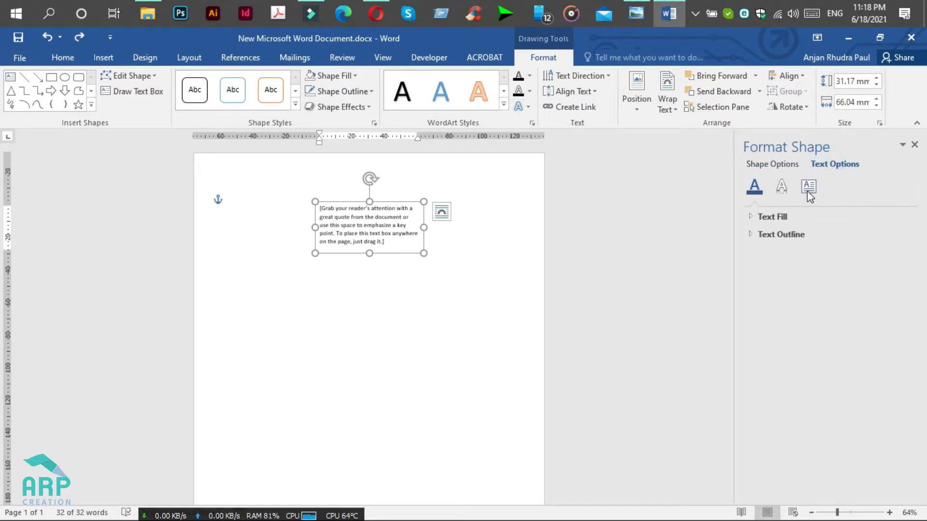
click(809, 197)
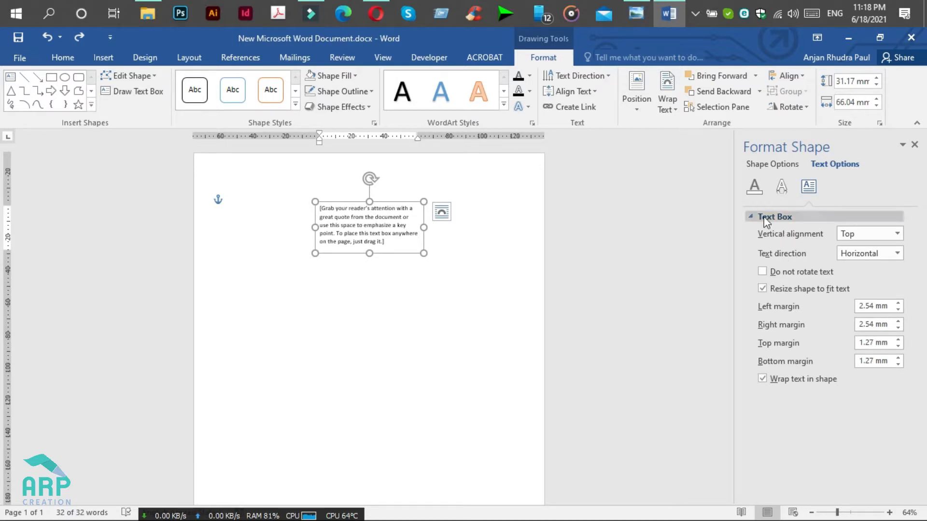
click(898, 309)
click(898, 309)
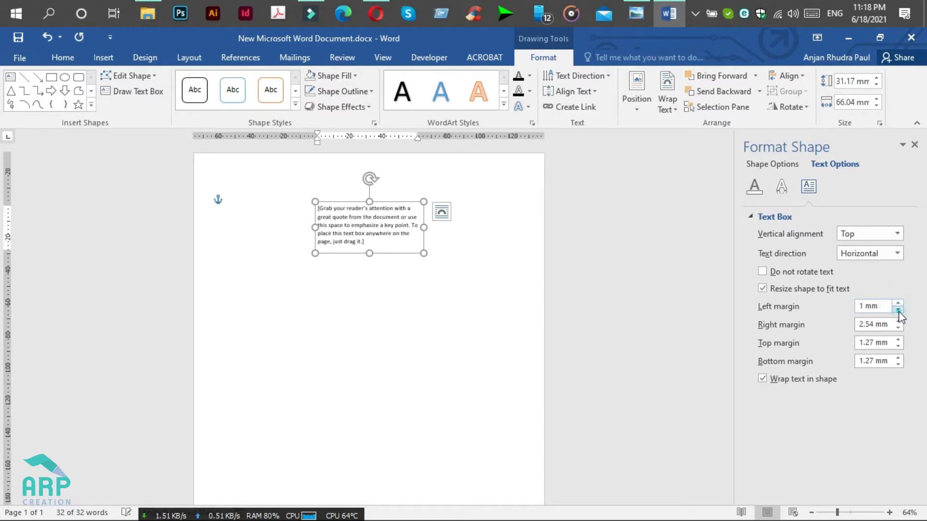
click(898, 310)
click(898, 327)
click(898, 328)
click(898, 327)
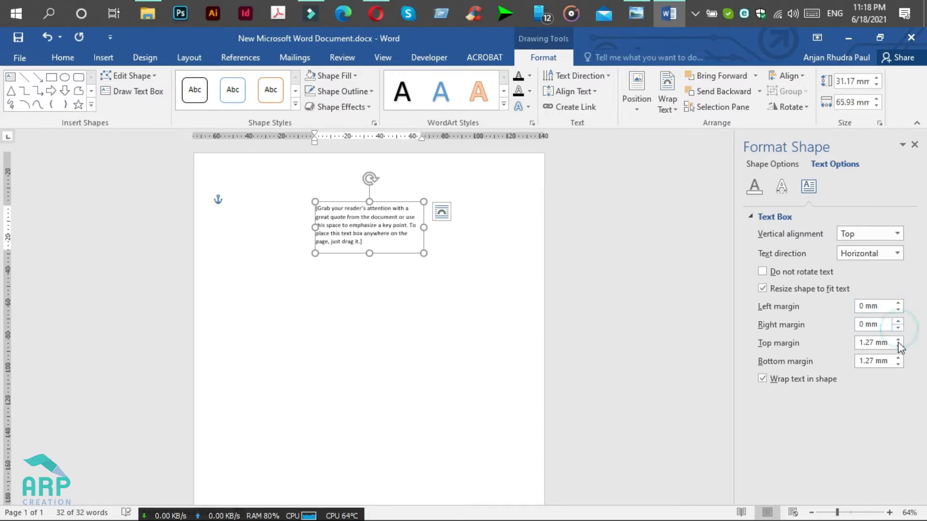
click(898, 346)
click(898, 346)
click(898, 364)
click(897, 364)
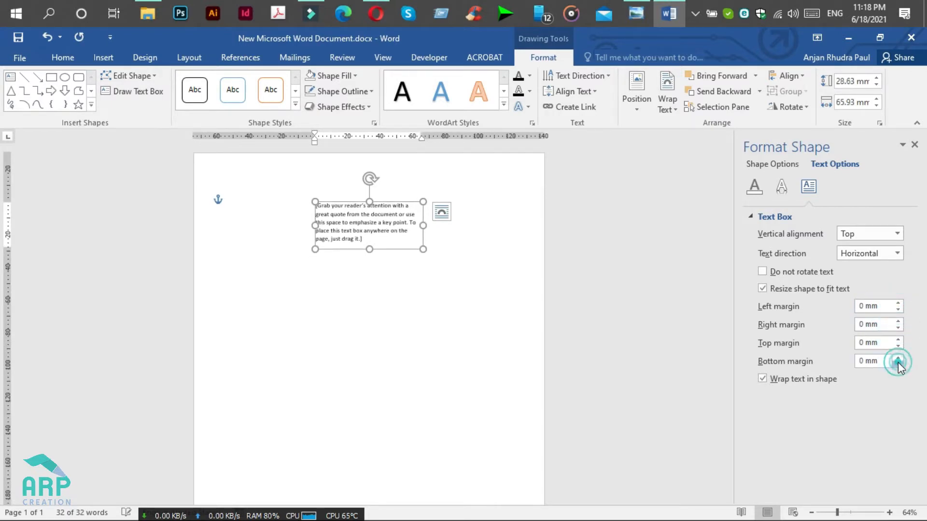
click(914, 144)
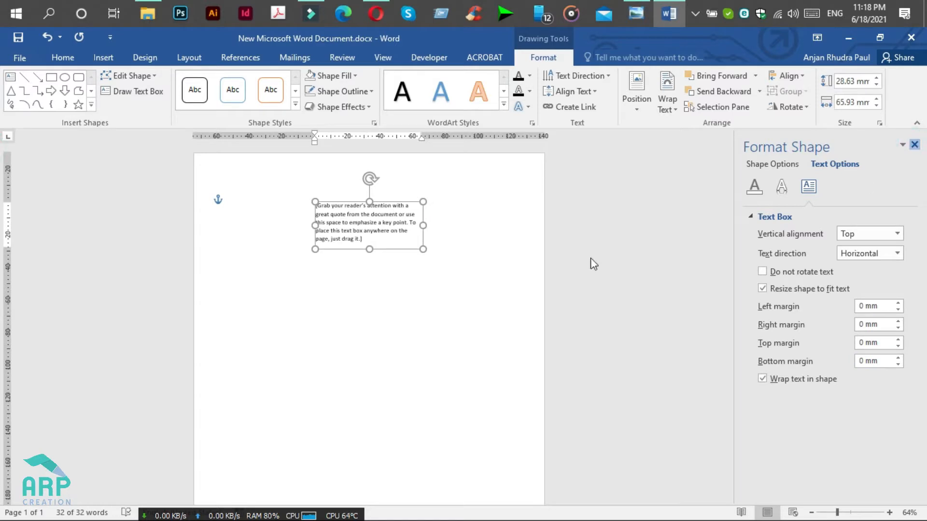
Replace the text box's placeholder with "YOUR PHOTOGRAPHY STUDIO", checking the wording against the reference image
click(462, 226)
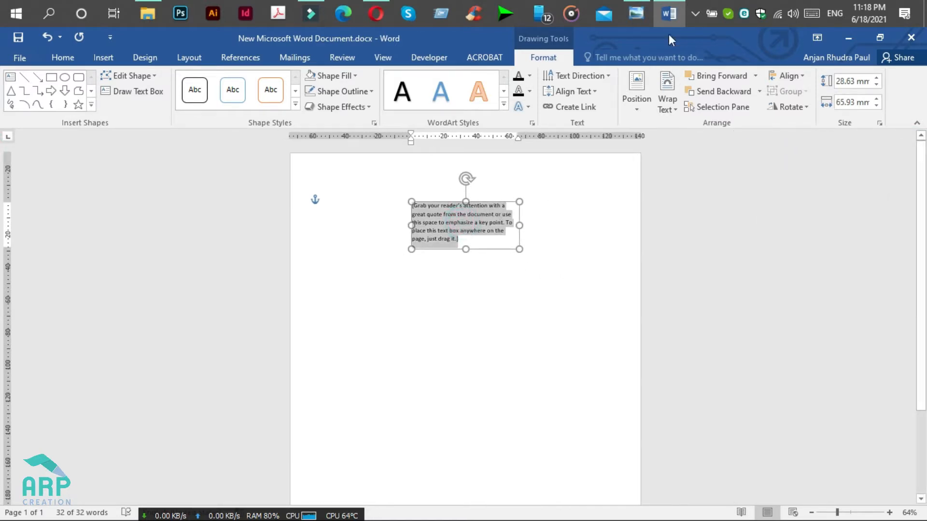
click(639, 5)
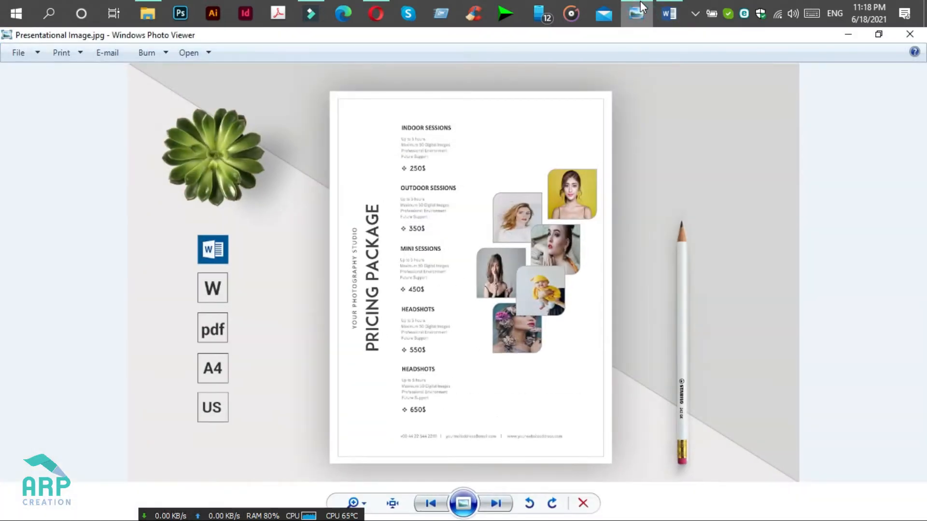
click(640, 5)
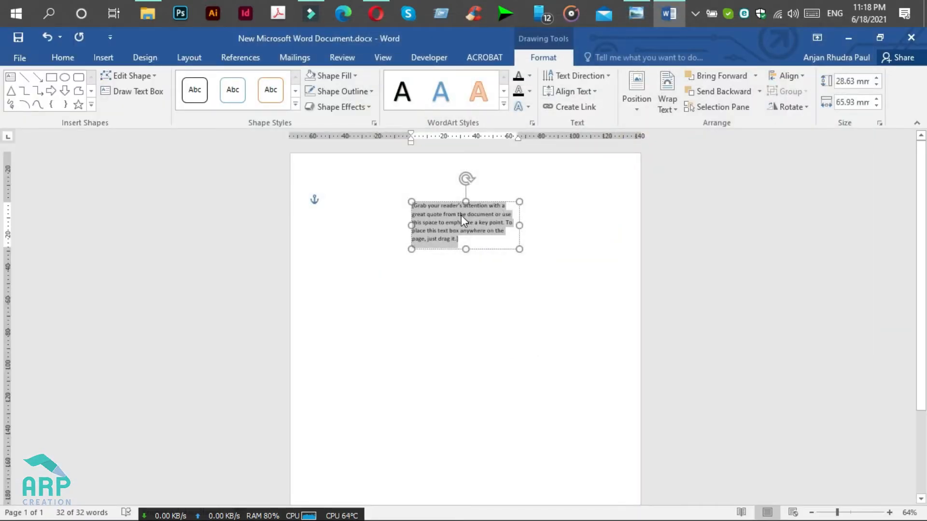
text(YOUR PHOTOGRAP)
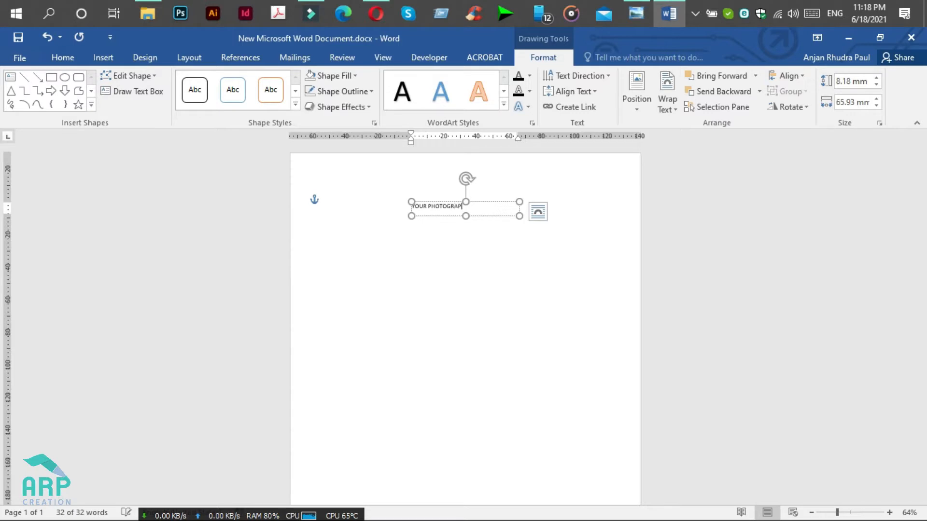
text(HY STUDIO)
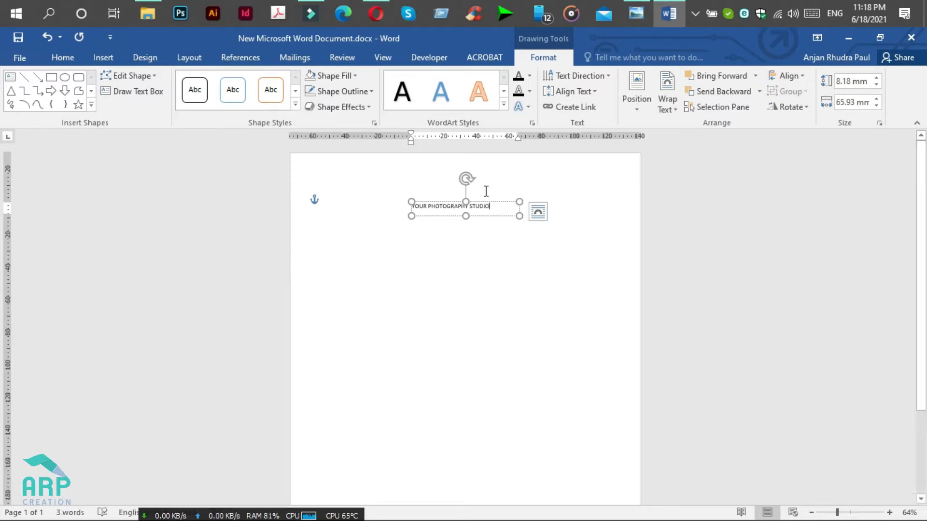
Centre all the text within the text box
key(ctrl+a)
click(66, 58)
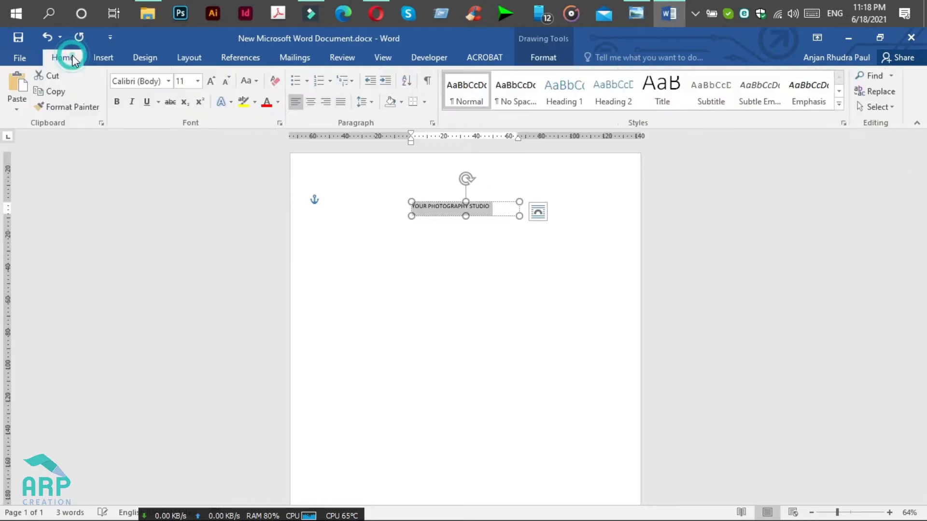
click(311, 102)
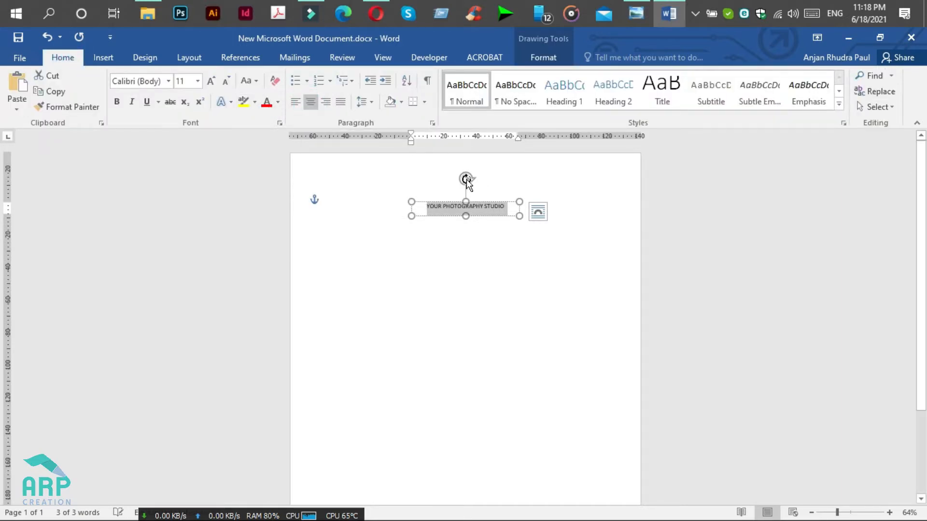
Rotate the text box 90° counterclockwise so it reads upward, and place it near the page's left edge below mid-height
drag(466, 180, 333, 383)
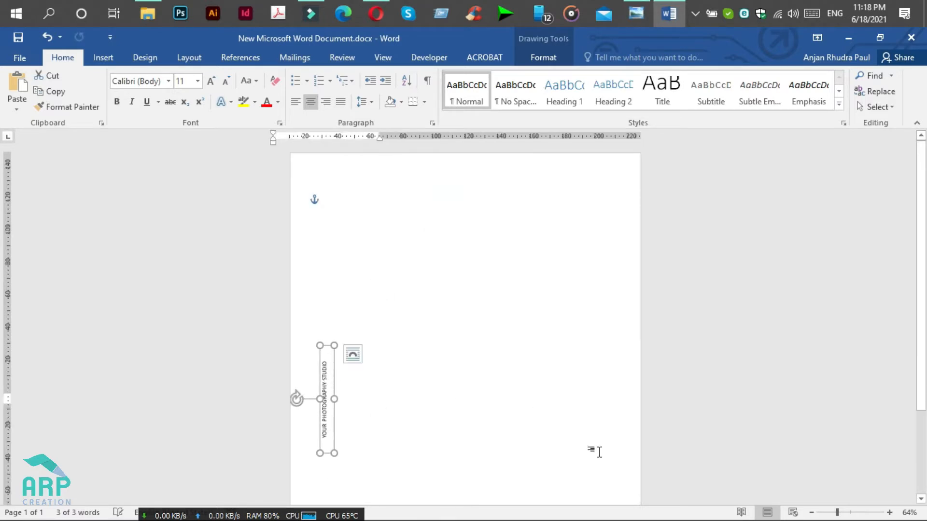
click(829, 512)
scroll(704, 394, down, 2)
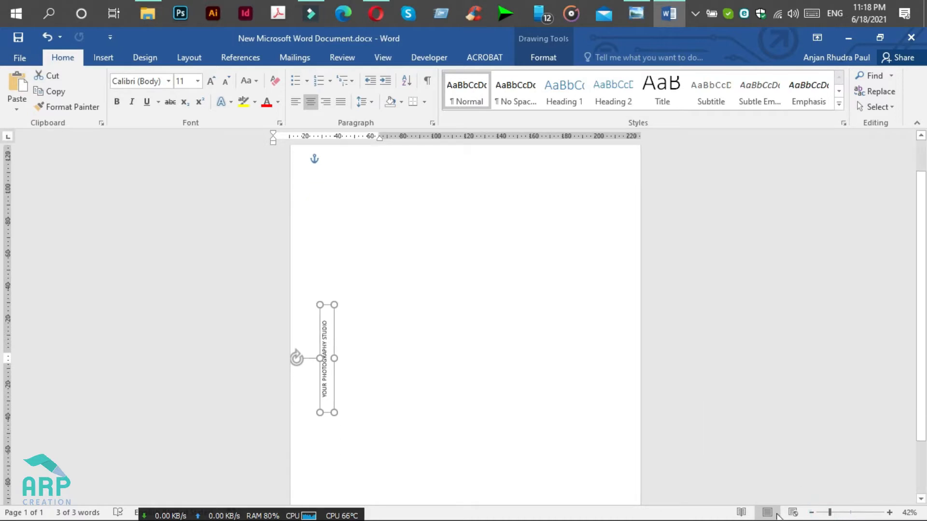
click(829, 513)
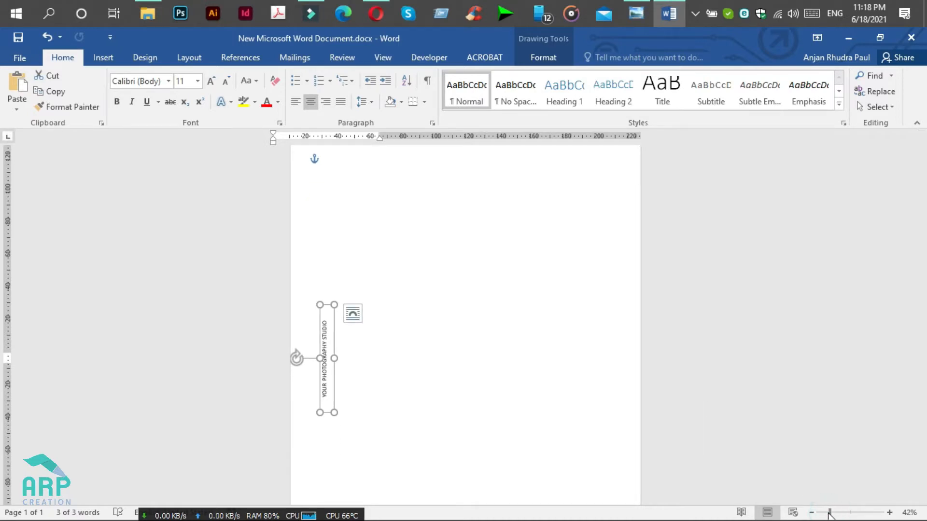
Increase the font size of the studio name text to 14 pt
click(828, 513)
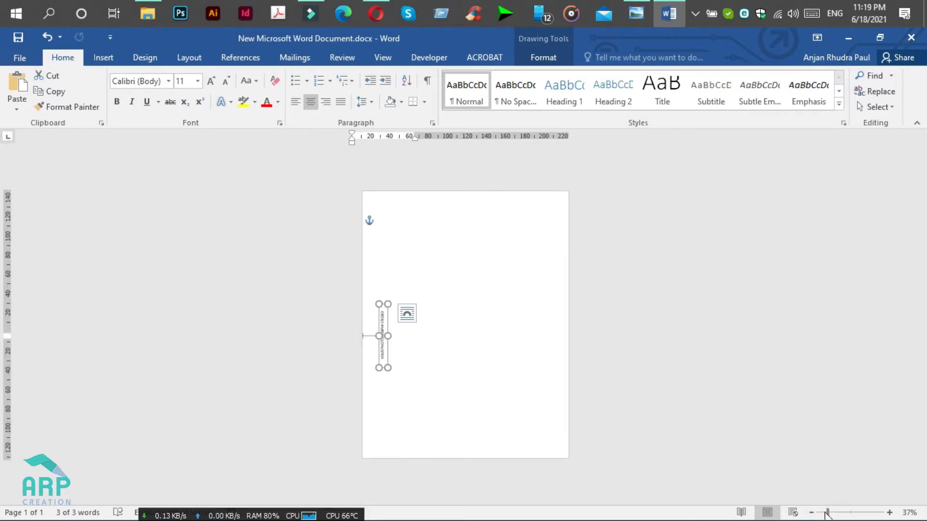
click(827, 512)
click(830, 513)
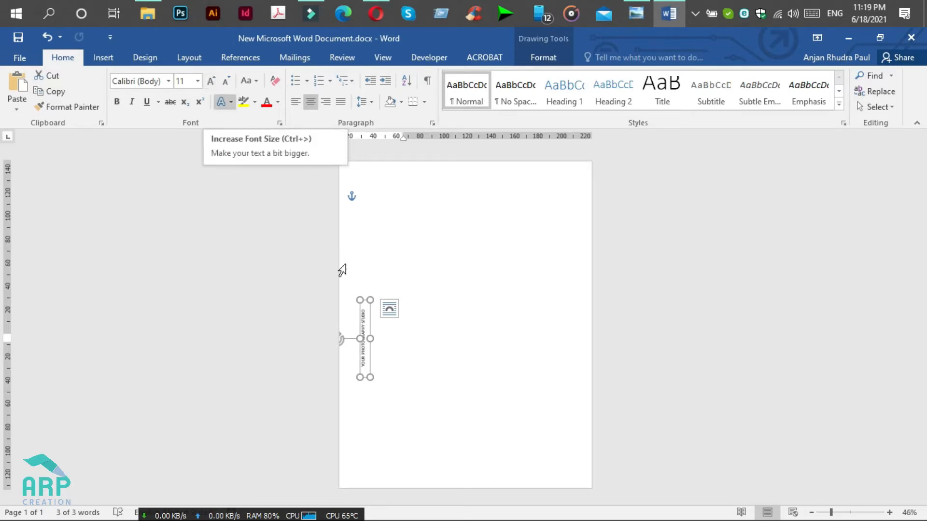
click(211, 82)
click(211, 82)
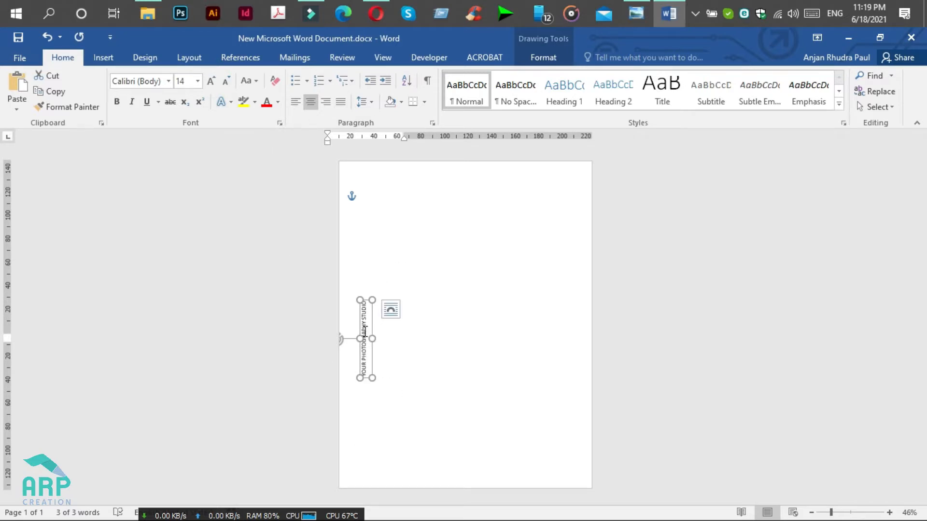
Set the studio name's character spacing to Expanded by 2 pt
click(279, 123)
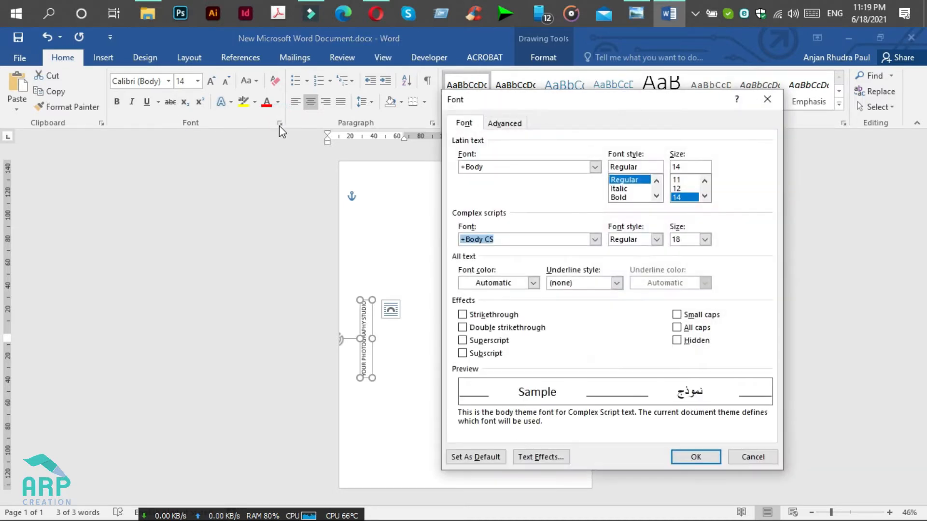
click(506, 125)
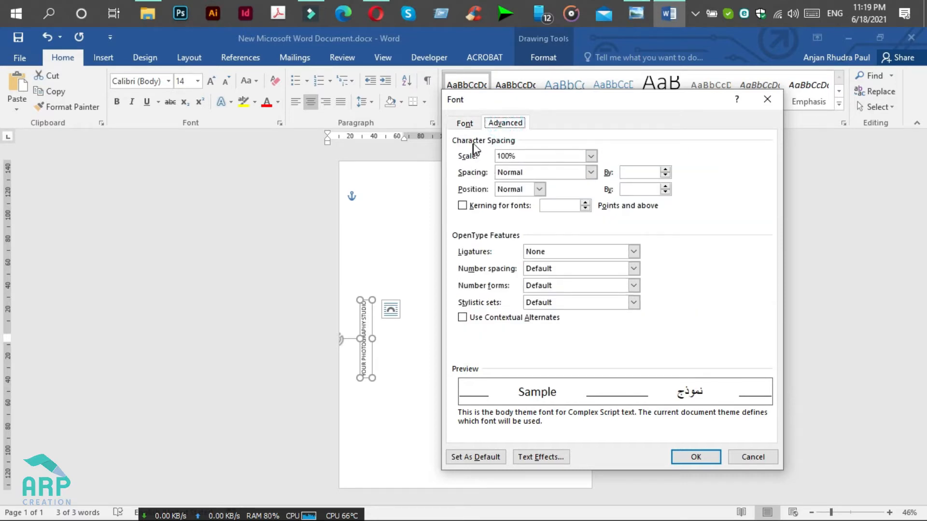
click(549, 174)
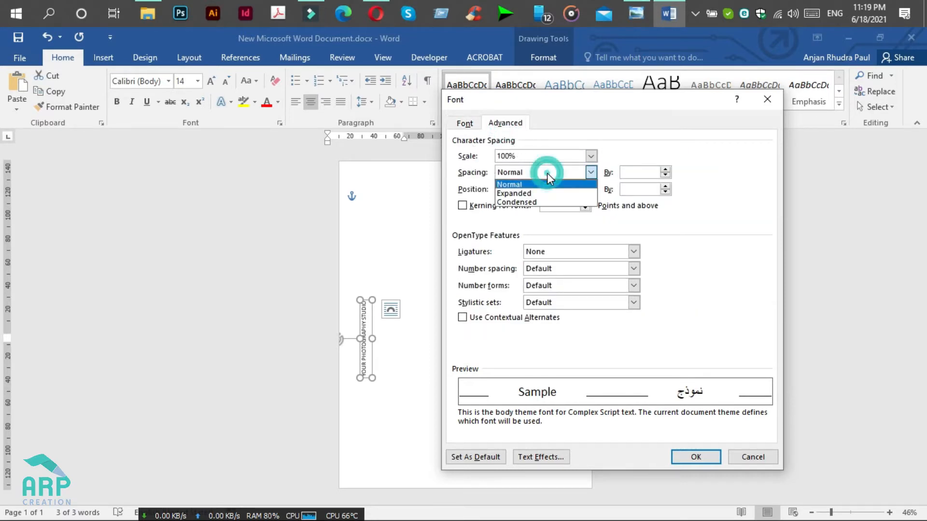
click(519, 193)
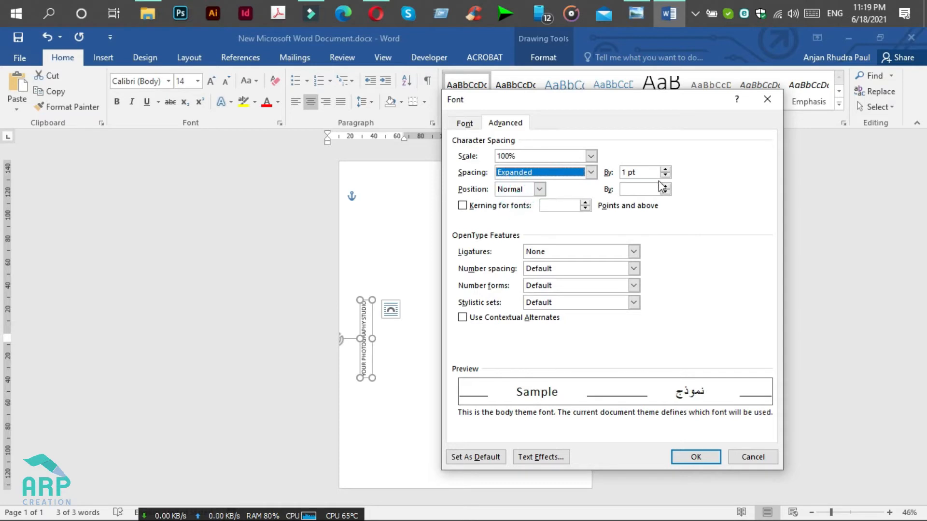
click(665, 170)
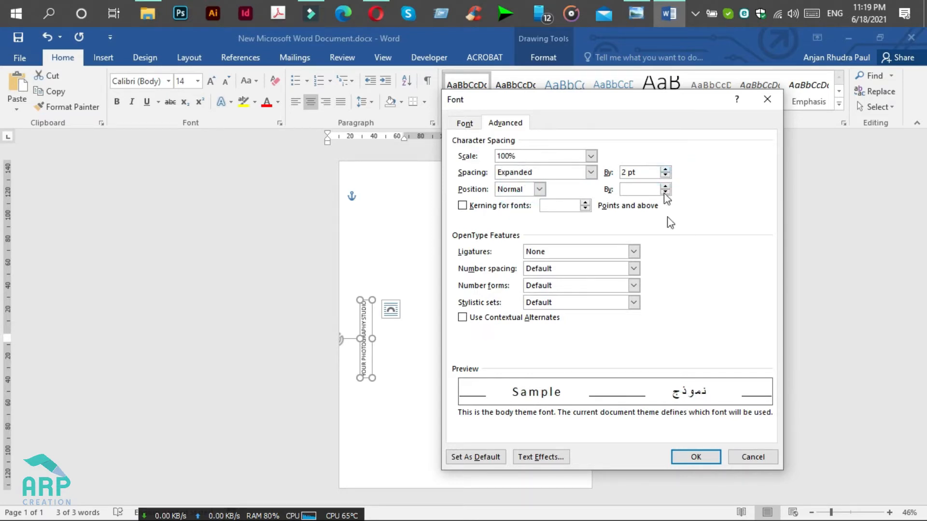
click(679, 459)
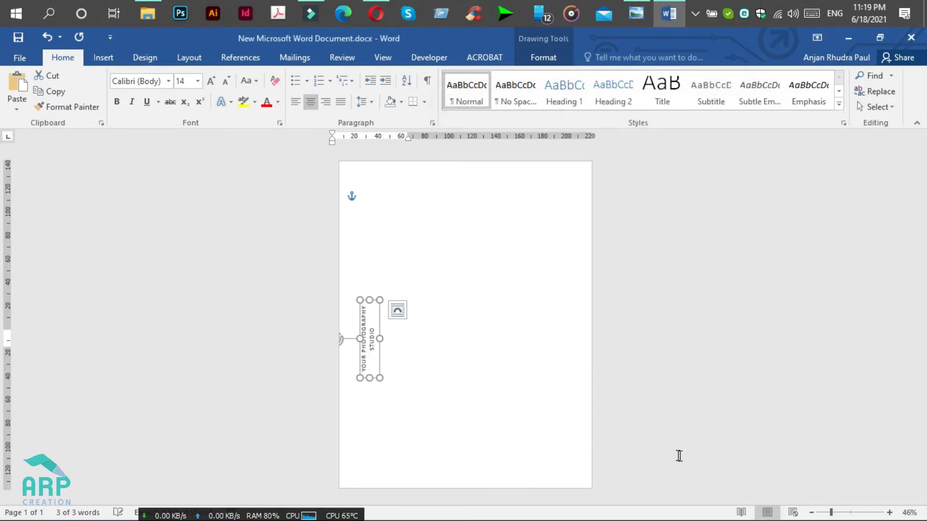
Lengthen the studio name text box so the text fits on one line, and reposition it near the page's left edge
drag(373, 301, 372, 263)
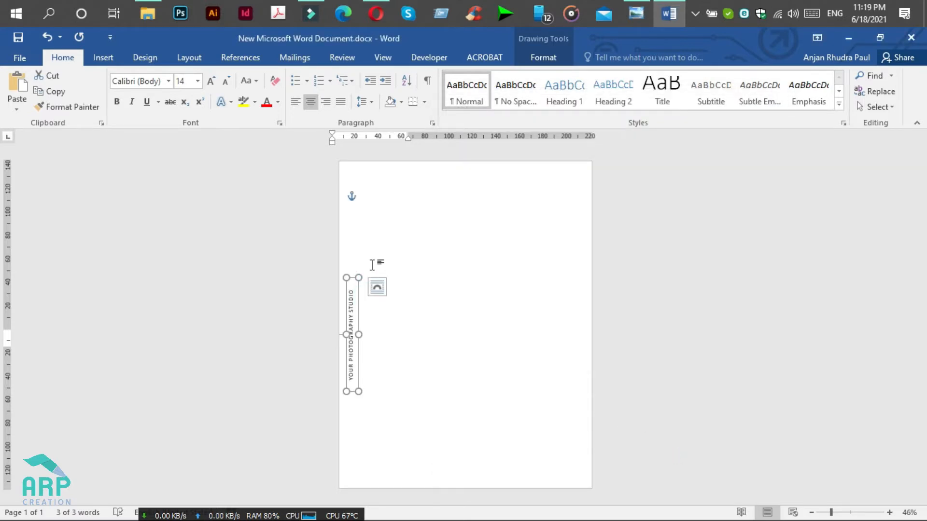
mouse_move(358, 315)
mouse_down()
mouse_move(370, 314)
mouse_move(364, 307)
mouse_up()
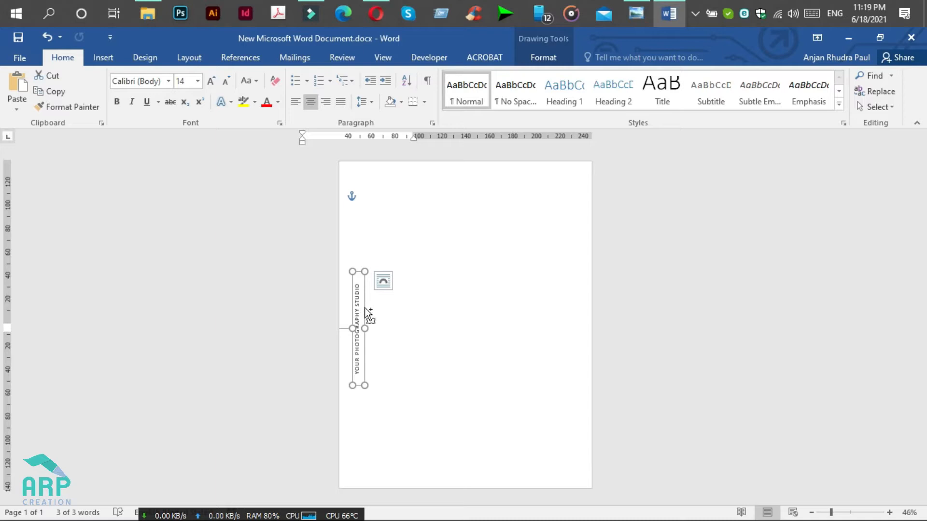
Duplicate the vertical studio name text box, make the copy deeper for larger text, and place it to the right of the original
click(364, 307)
key(ctrl+v)
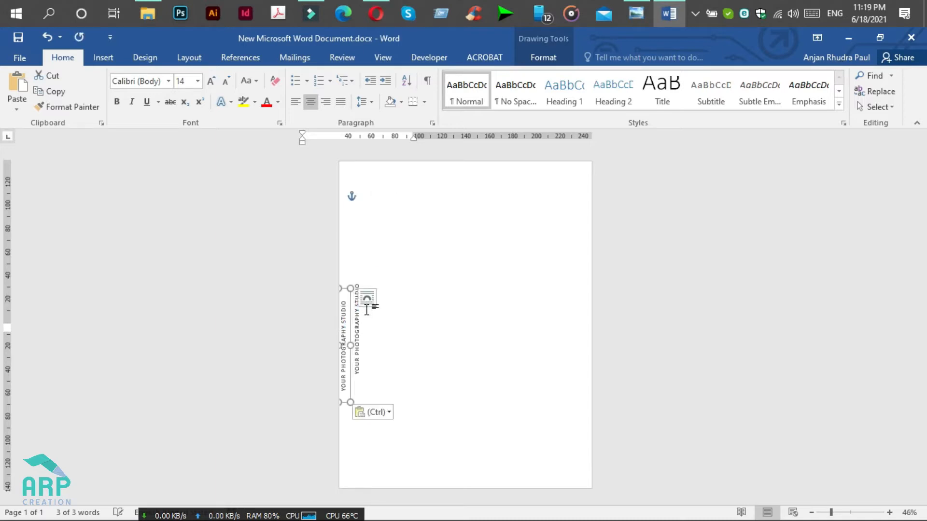
click(348, 329)
drag(356, 331, 384, 290)
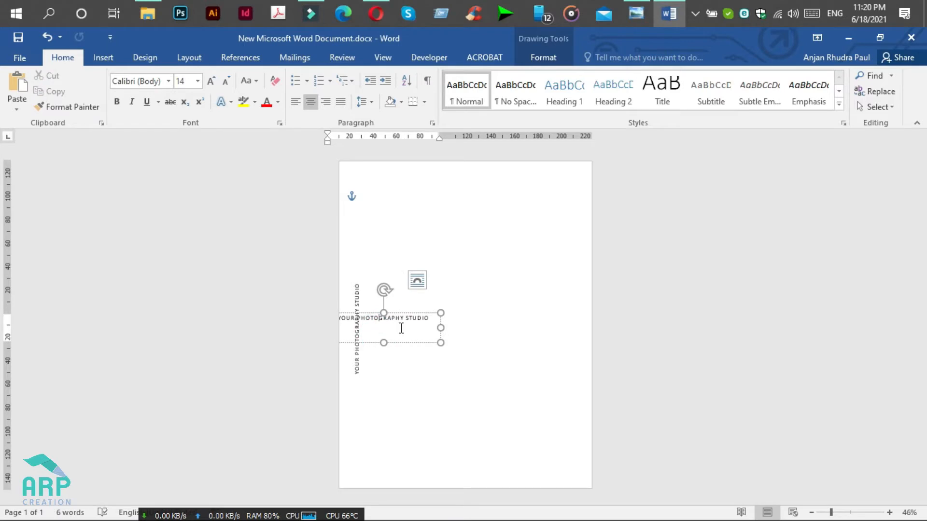
drag(408, 343, 458, 344)
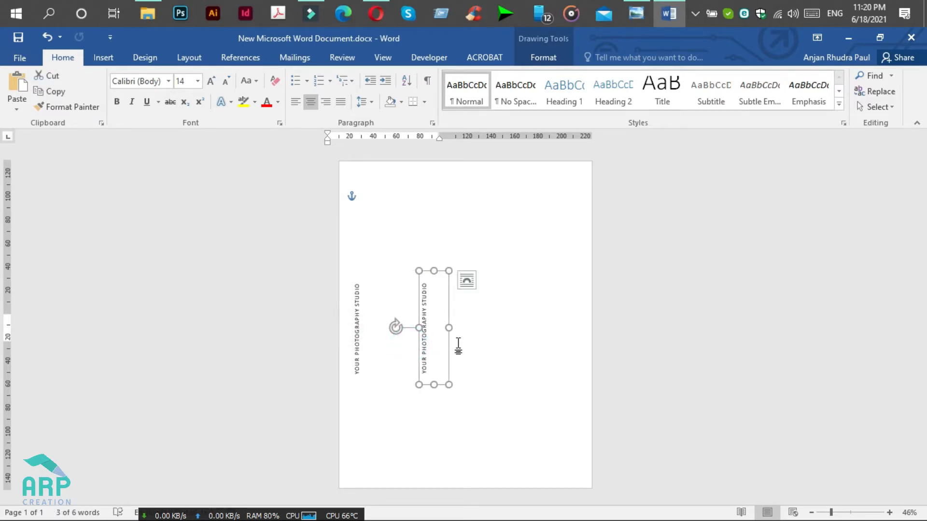
Replace the copied text box's text with "PRICING PACKAGE", checking the wording against the reference image
click(423, 346)
key(ctrl+a)
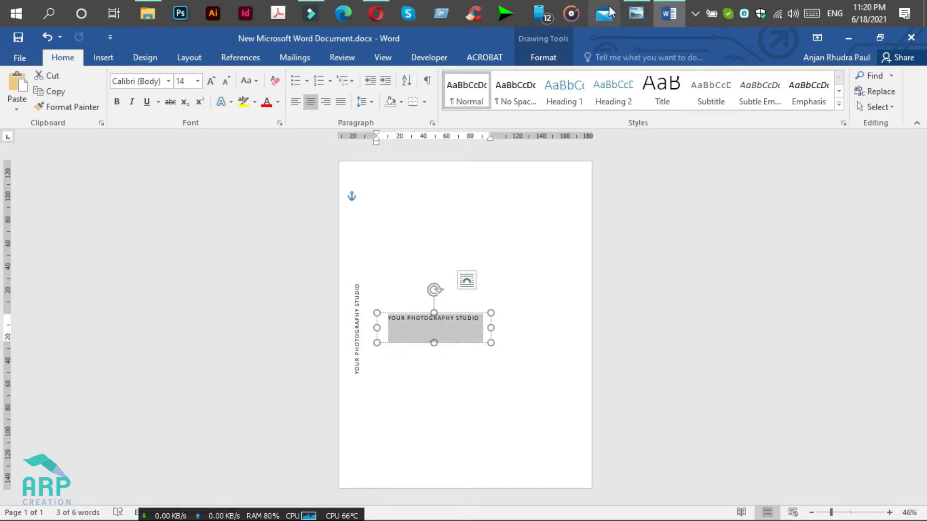
click(646, 19)
click(649, 5)
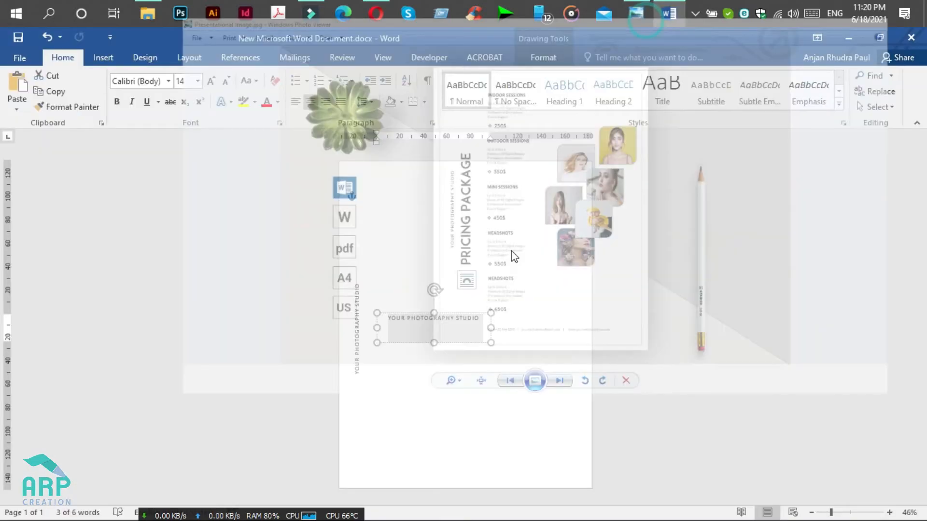
text(PH)
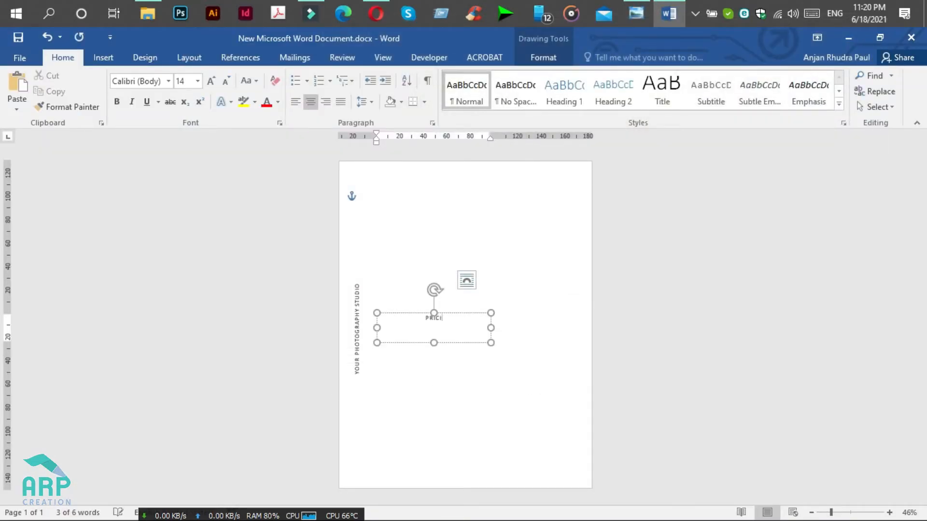
text(ICING PACKAGE)
Set the "PRICING PACKAGE" text to the ADAM.CG PRO font at 36 pt
key(ctrl+a)
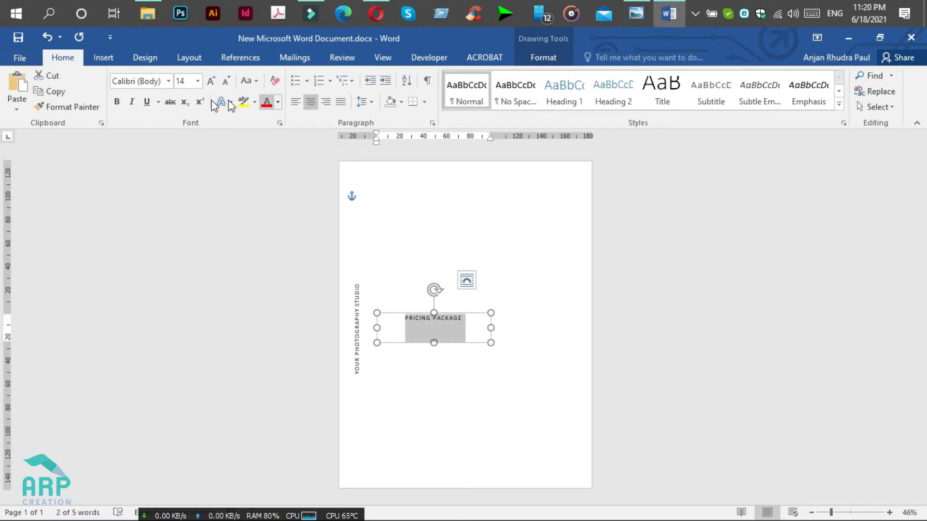
click(151, 83)
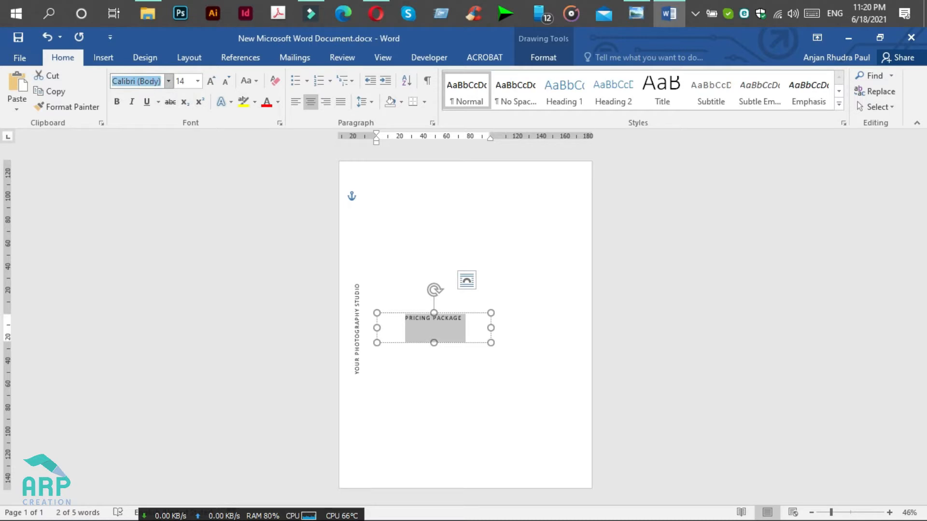
text(Aa)
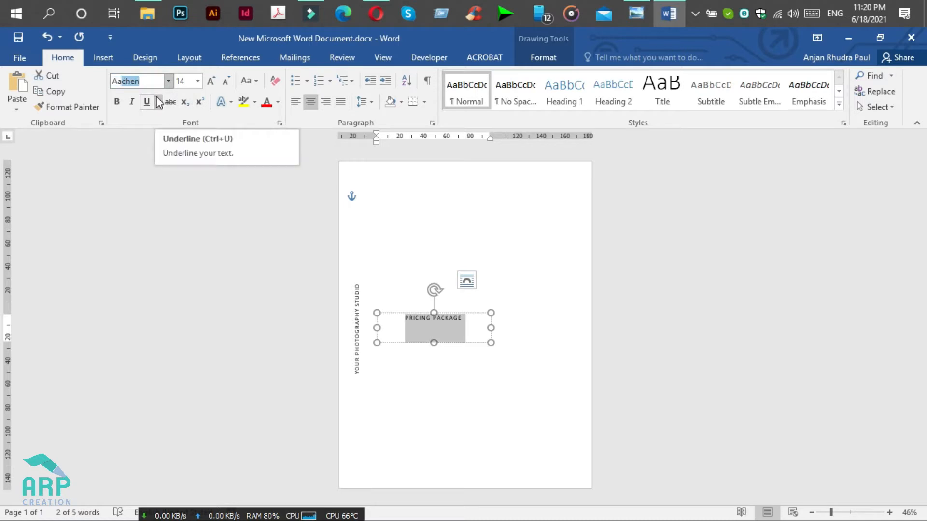
key(BackSpace)
key(BackSpace)
text(D)
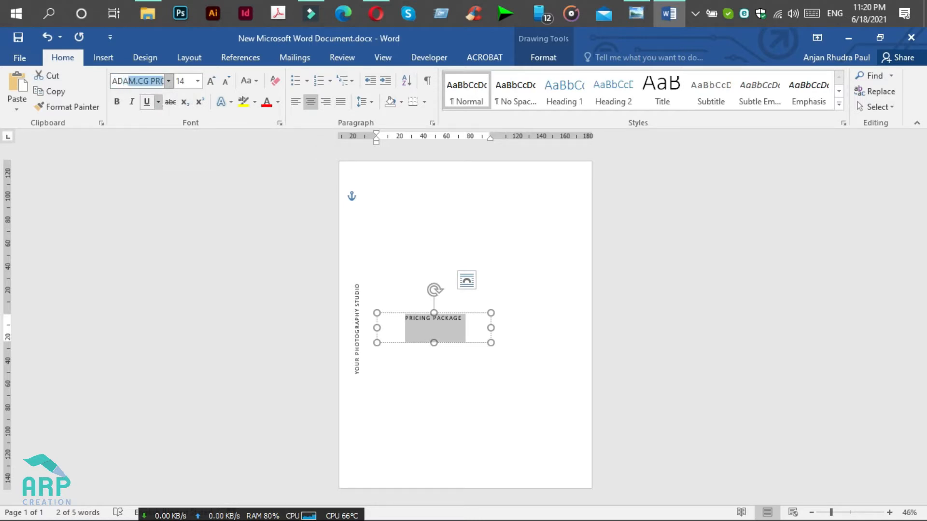
text(AM)
key(Return)
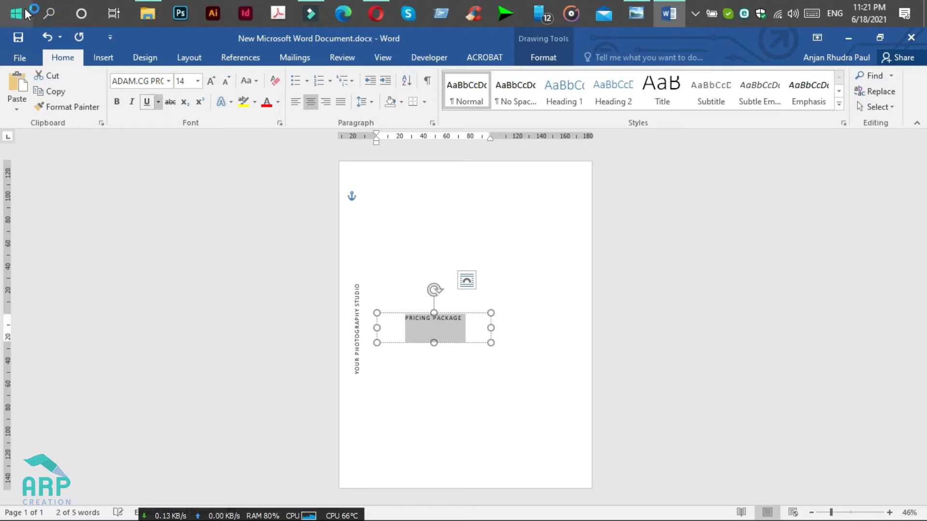
key(ctrl+b)
click(190, 78)
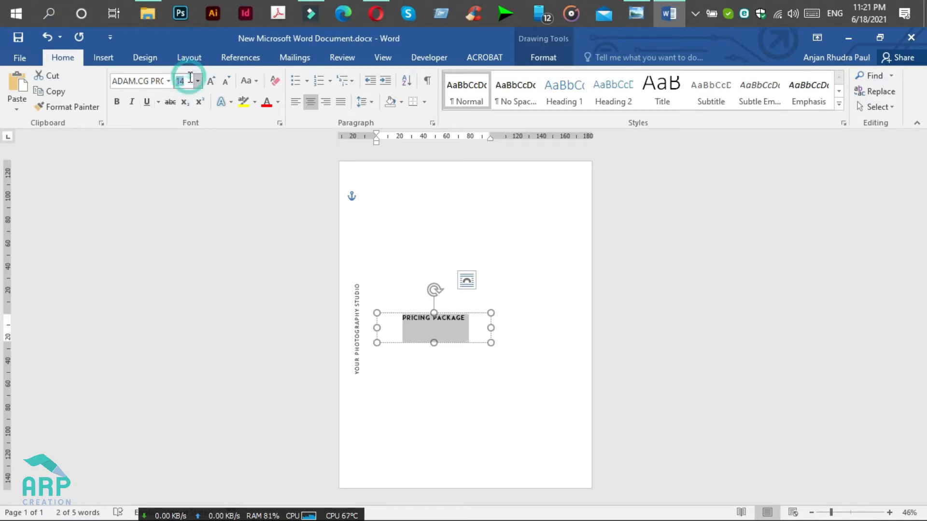
key(Return)
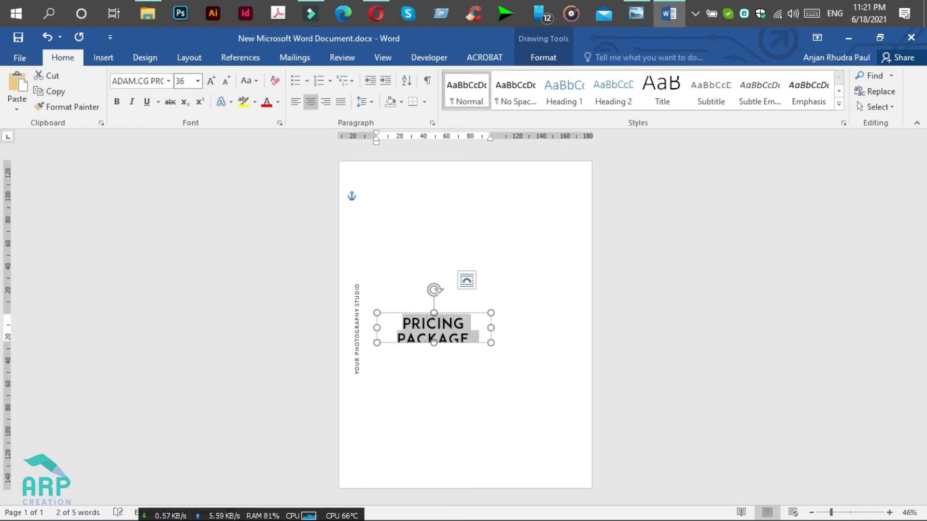
Lengthen the "PRICING PACKAGE" text box so the title fits on one line, and place it directly right of the studio name
drag(491, 328, 523, 324)
drag(436, 321, 440, 189)
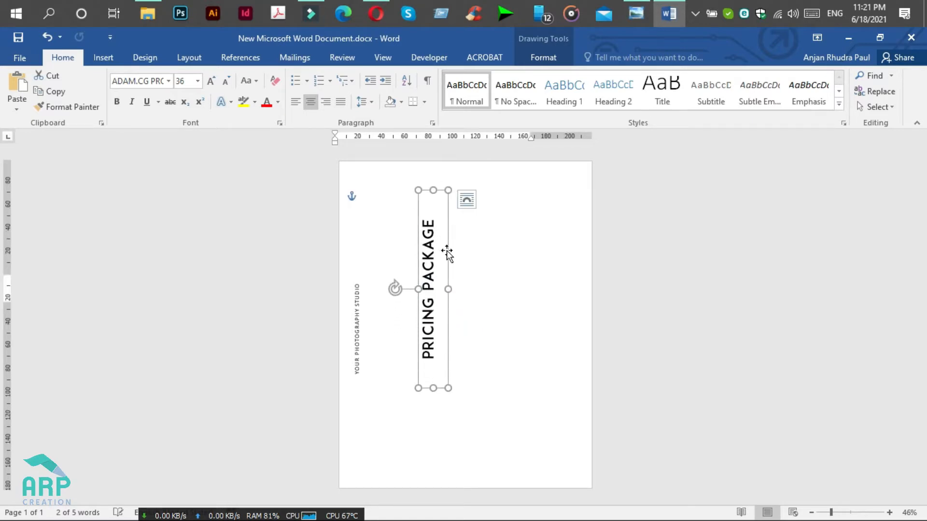
drag(447, 254, 398, 288)
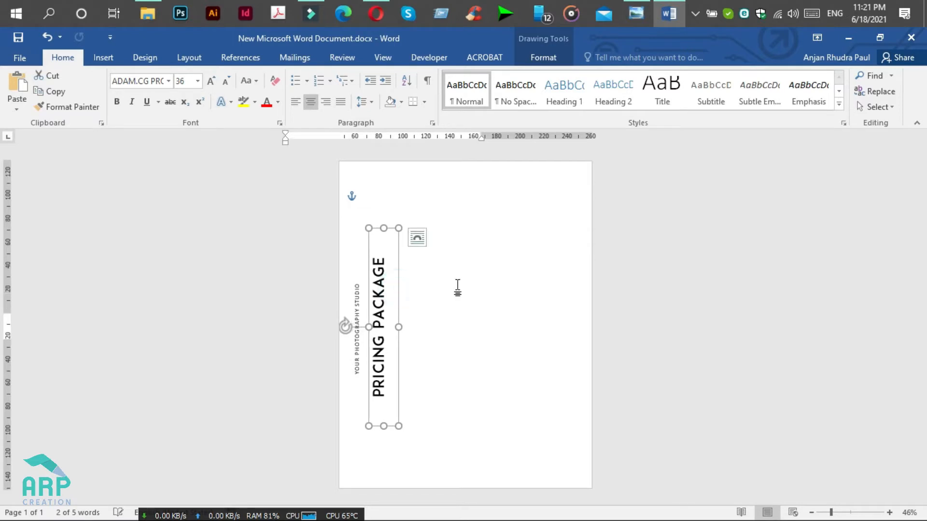
click(458, 285)
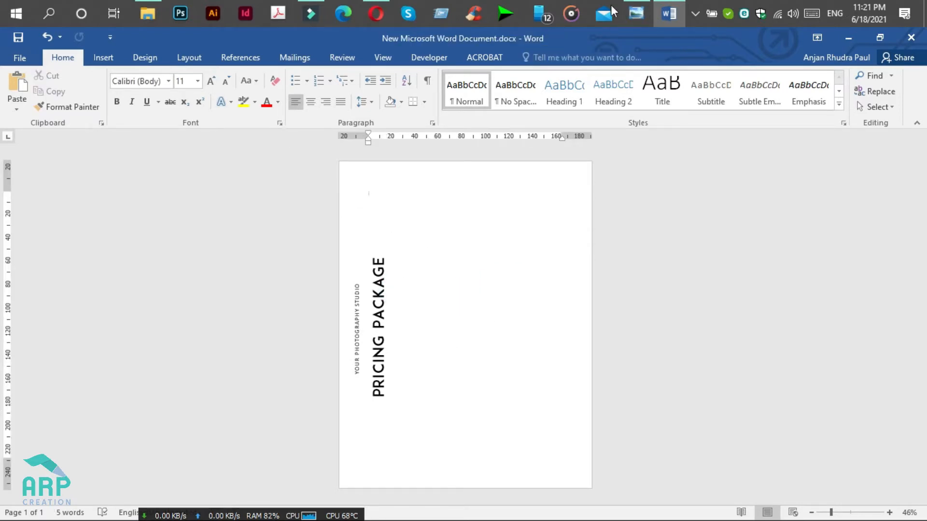
Draw a Round Diagonal Corner Rectangle about 52 mm wide and 51 mm high near the page's upper-right corner, comparing with the reference image
click(630, 8)
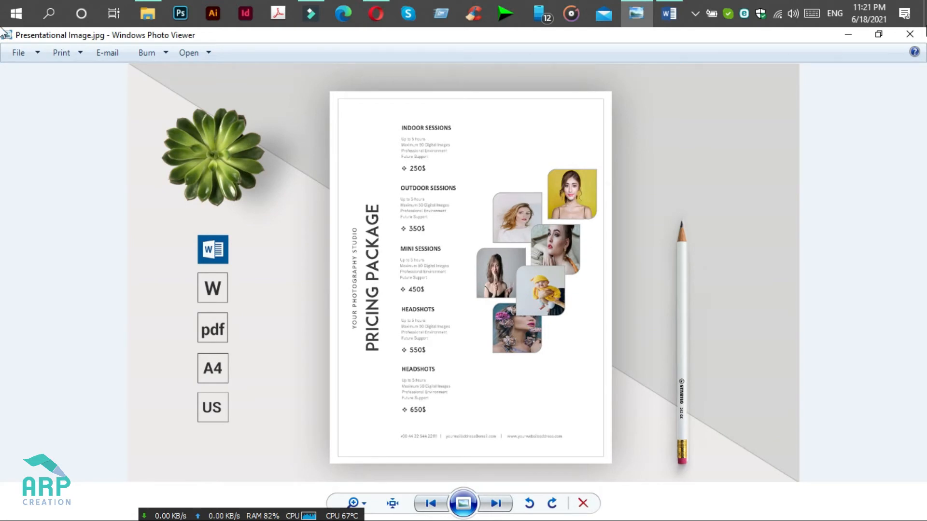
click(855, 36)
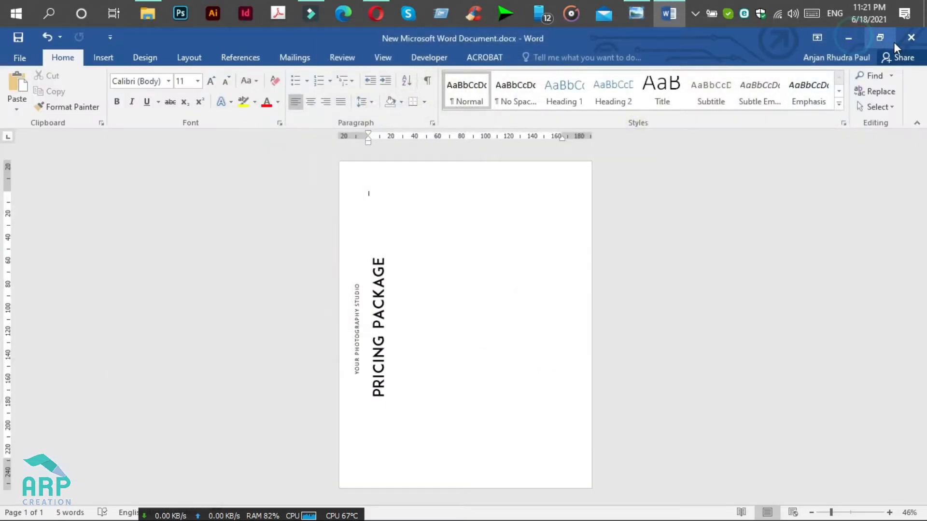
click(114, 58)
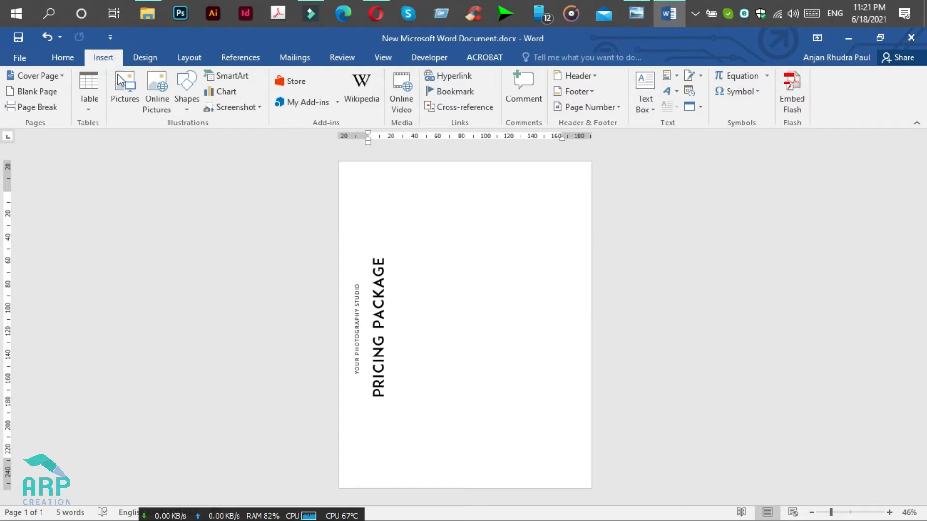
click(193, 111)
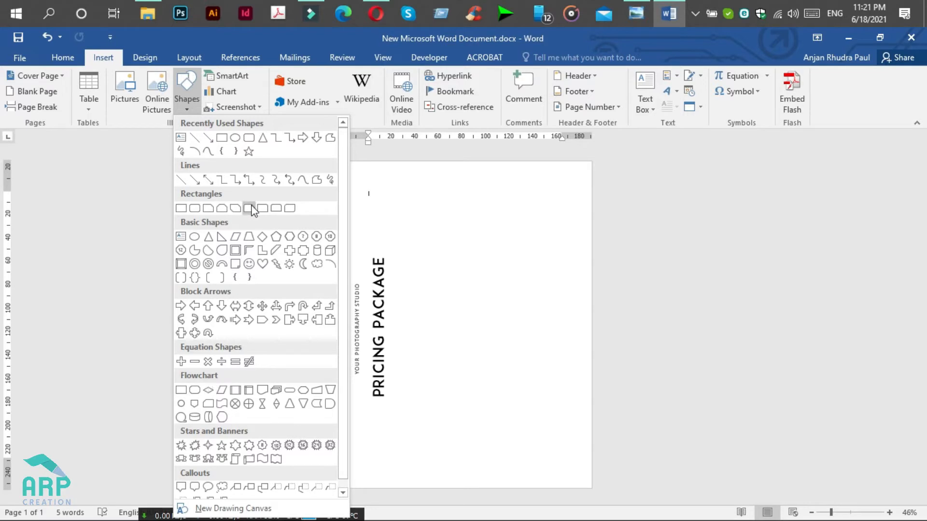
click(289, 209)
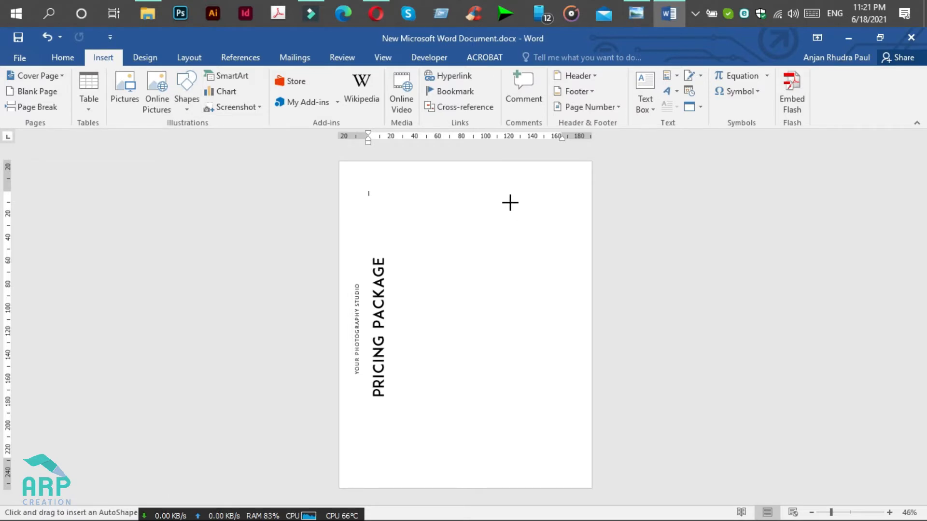
mouse_move(510, 202)
mouse_down()
mouse_move(550, 271)
mouse_move(572, 264)
mouse_up()
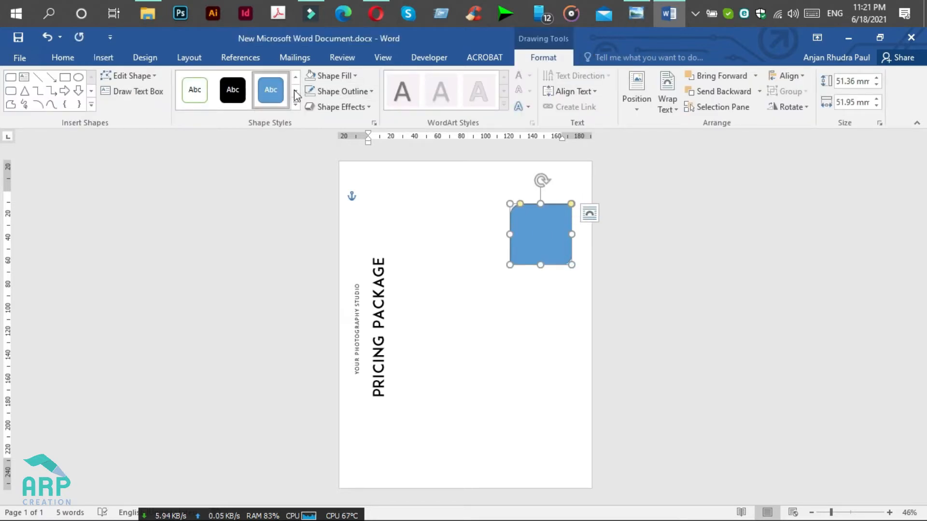
click(632, 7)
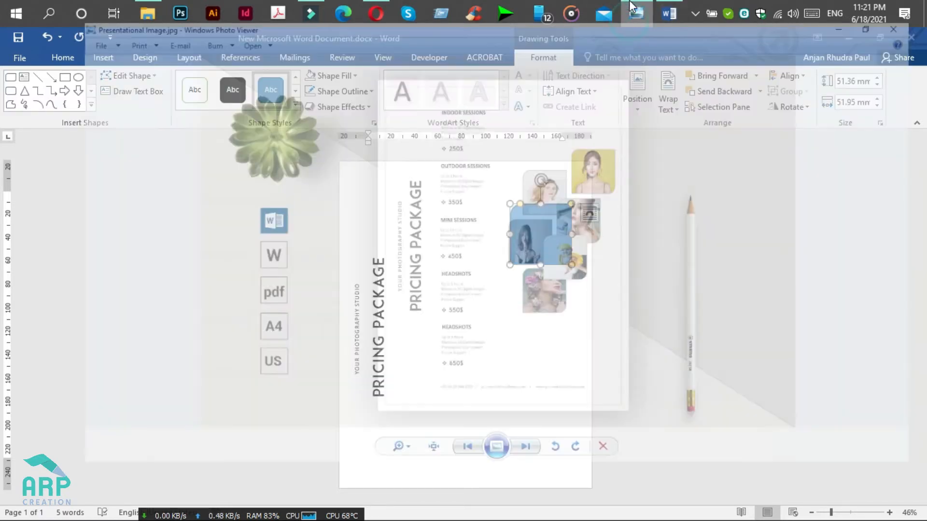
click(632, 7)
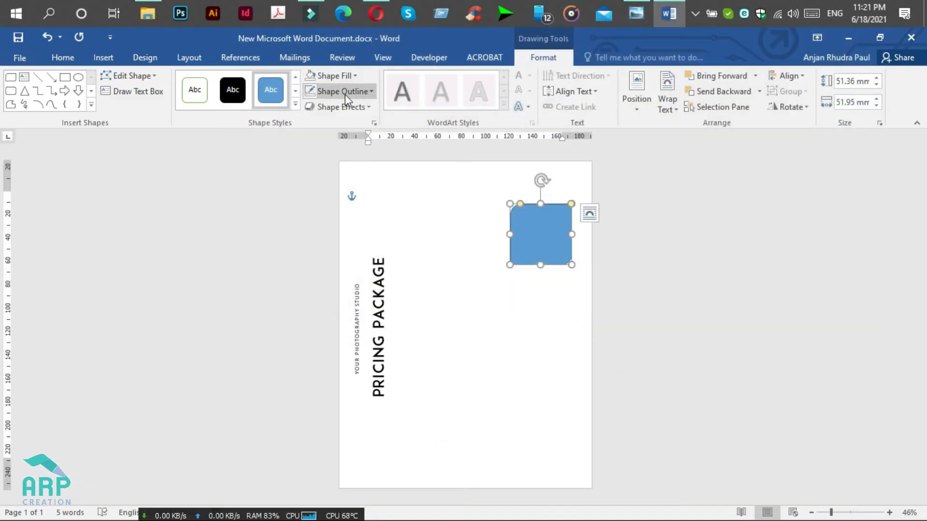
Give the rounded shape a dark grey outline with a ½ pt weight
click(345, 95)
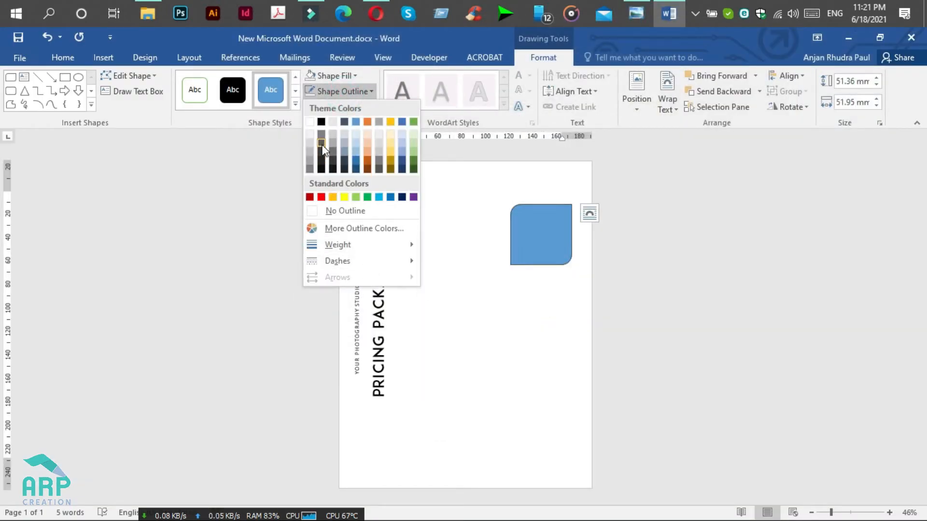
click(309, 168)
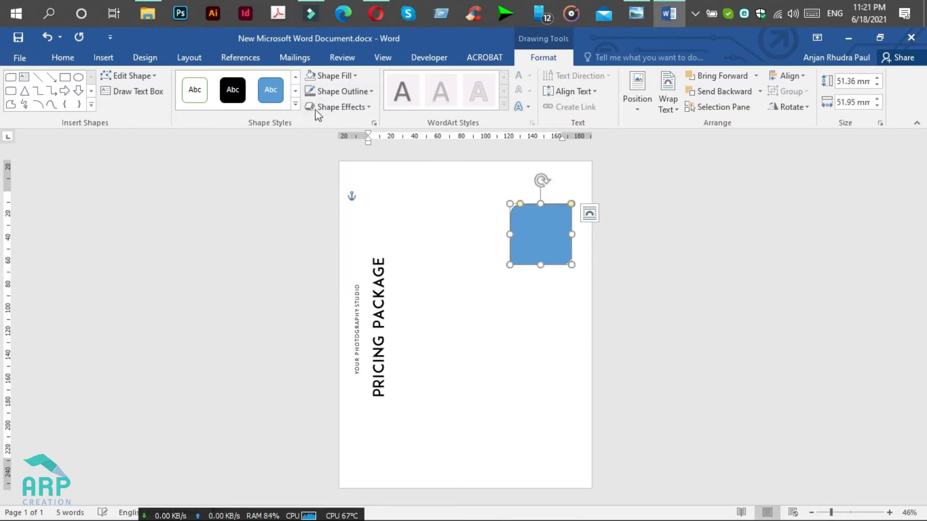
click(333, 91)
mouse_move(365, 243)
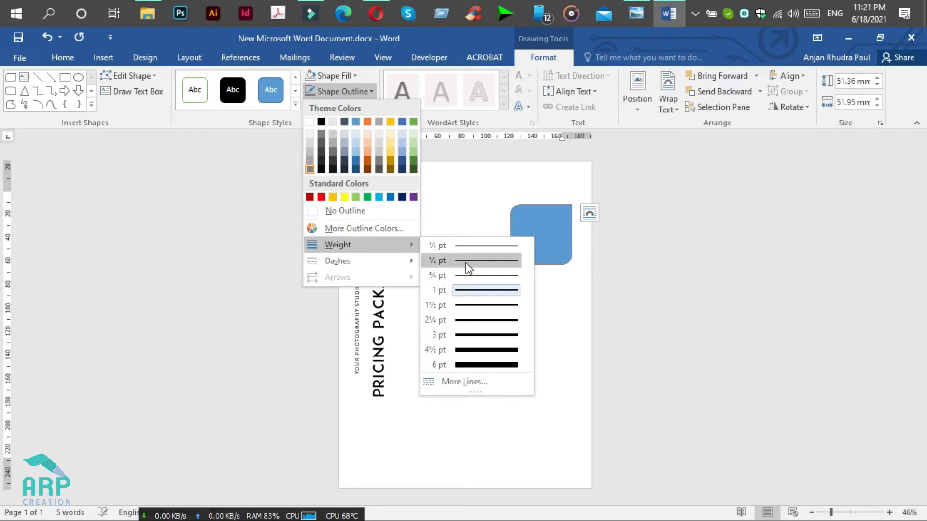
click(478, 265)
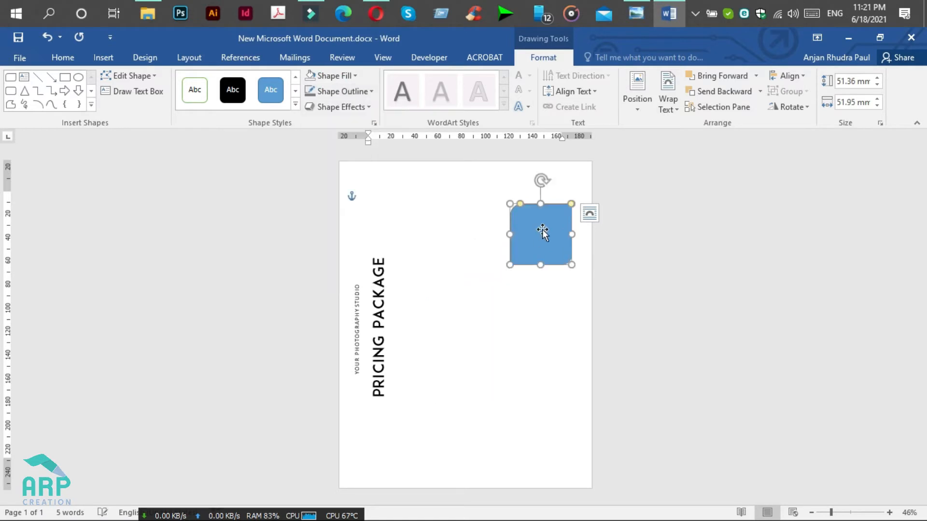
click(496, 269)
click(553, 234)
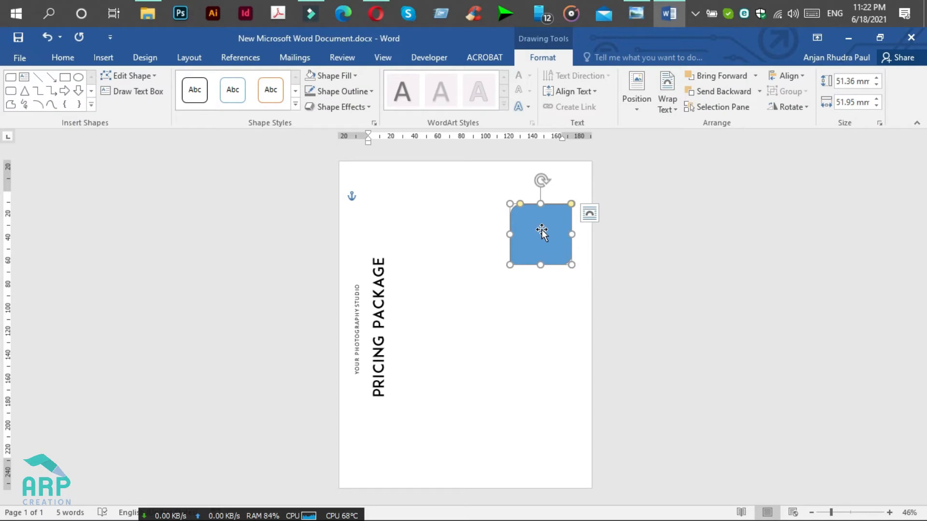
Check the photo layout in the reference image and place a copy of the rounded shape diagonally below and to its left
click(637, 13)
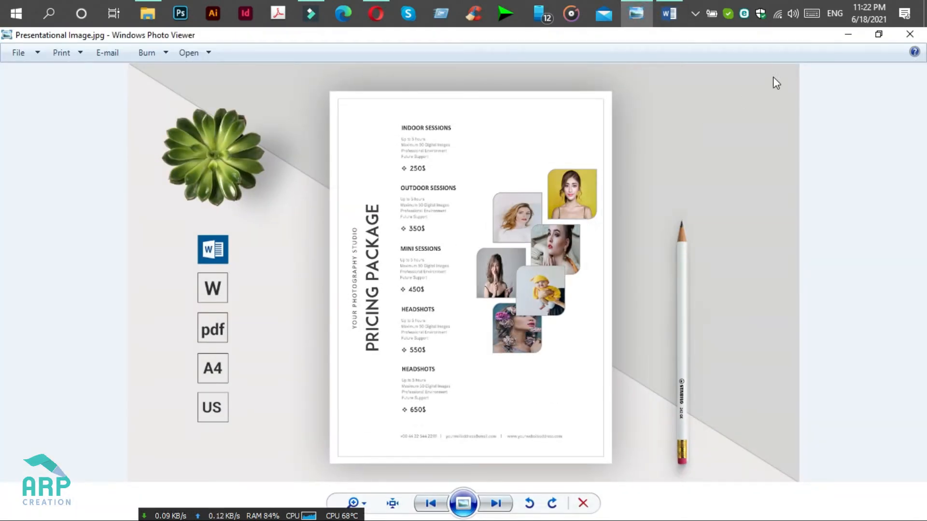
click(854, 39)
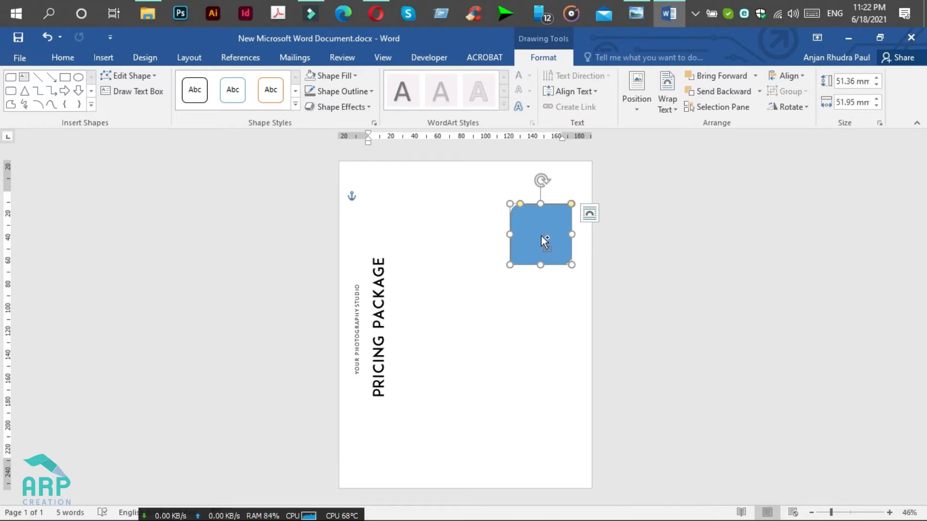
drag(544, 239, 488, 297)
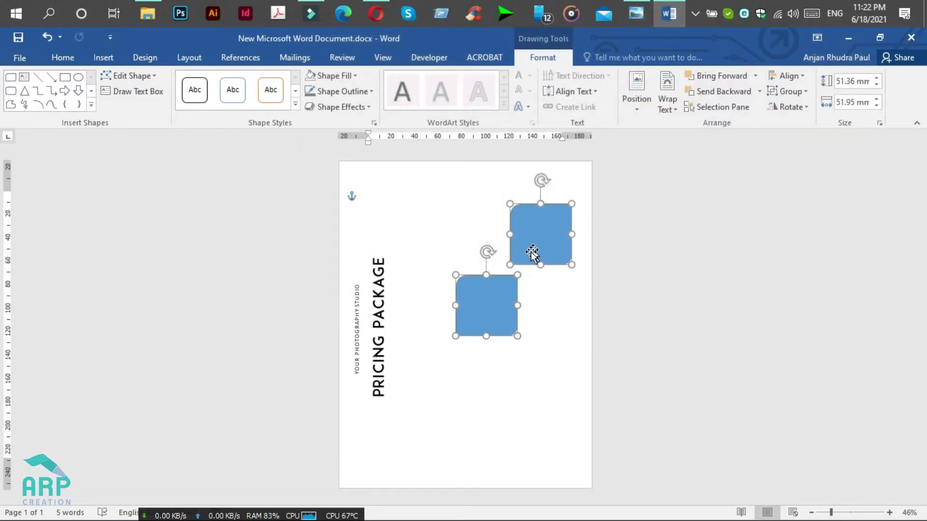
click(559, 300)
Shrink the original shape to about 33 by 32 mm and its copy to about 33 by 33 mm
click(531, 254)
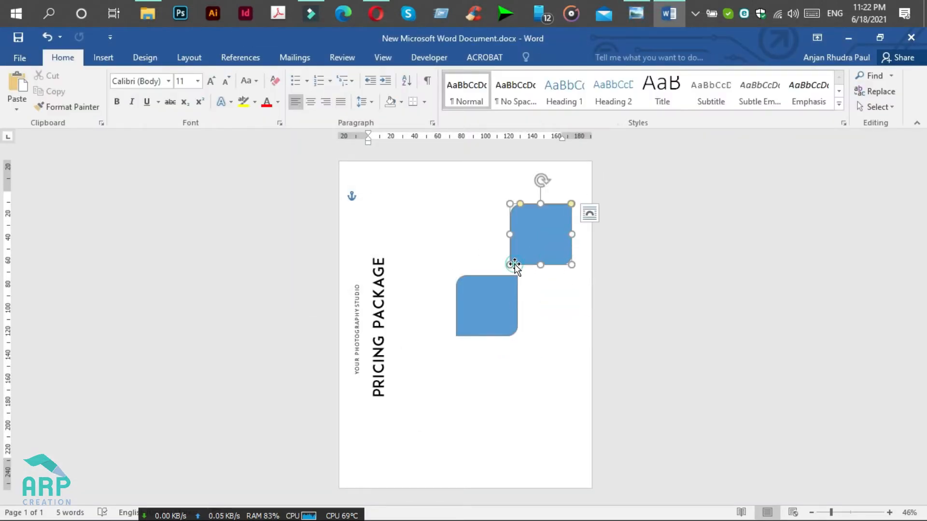
drag(513, 265, 533, 242)
click(496, 302)
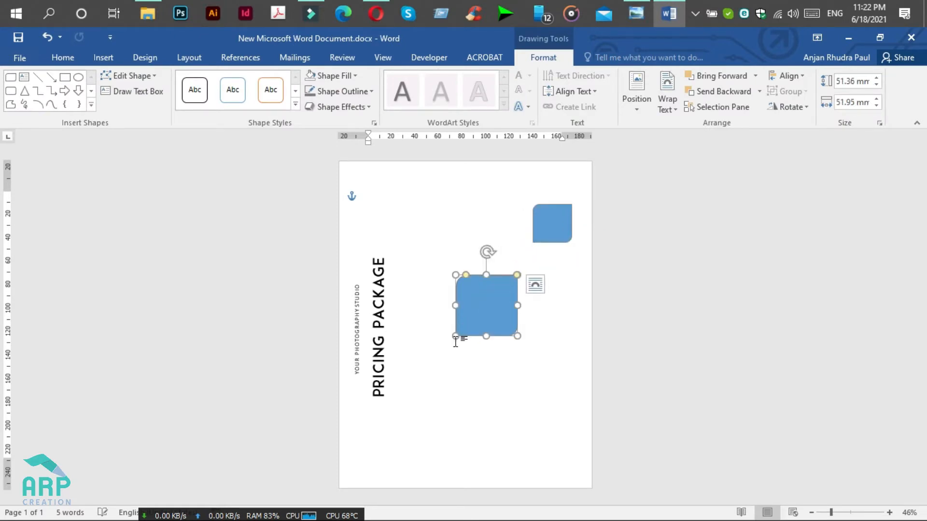
click(453, 339)
click(468, 326)
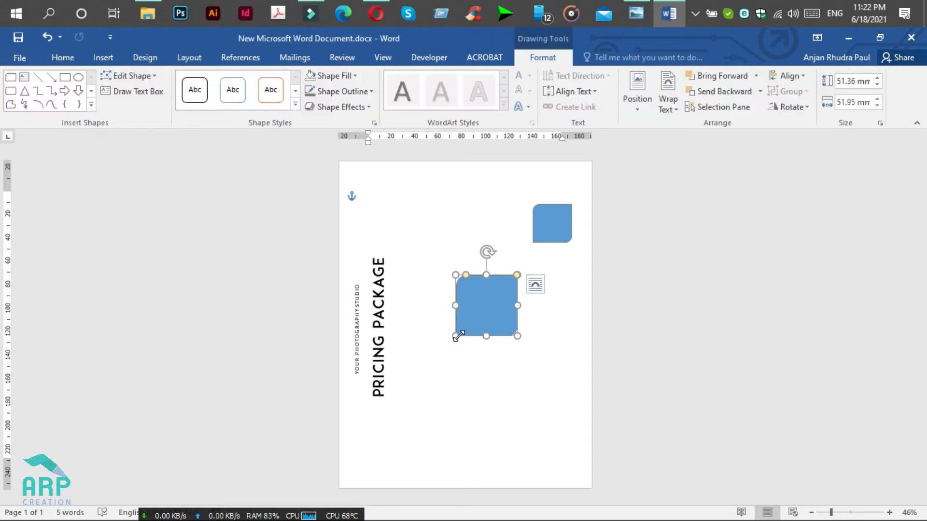
drag(455, 336, 511, 269)
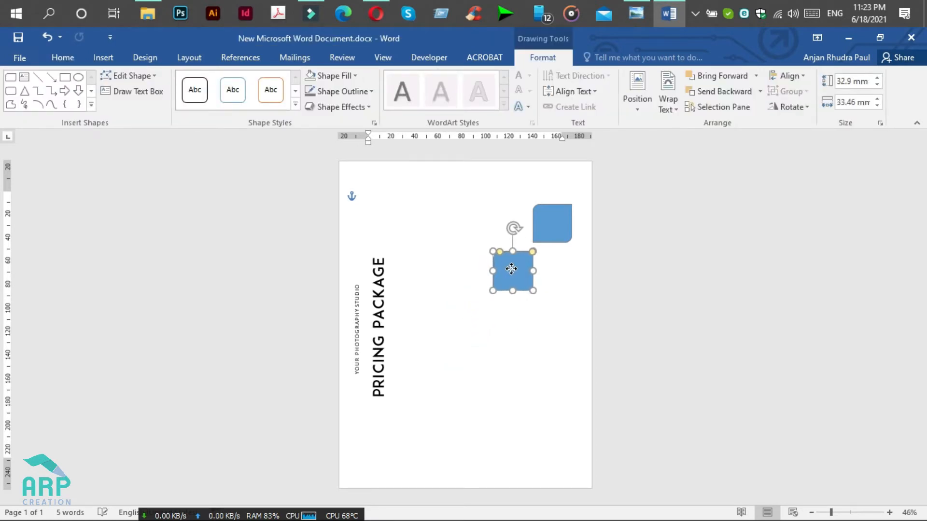
Move the second shape up beside the first, slightly lower and to its left, following the reference image
click(648, 3)
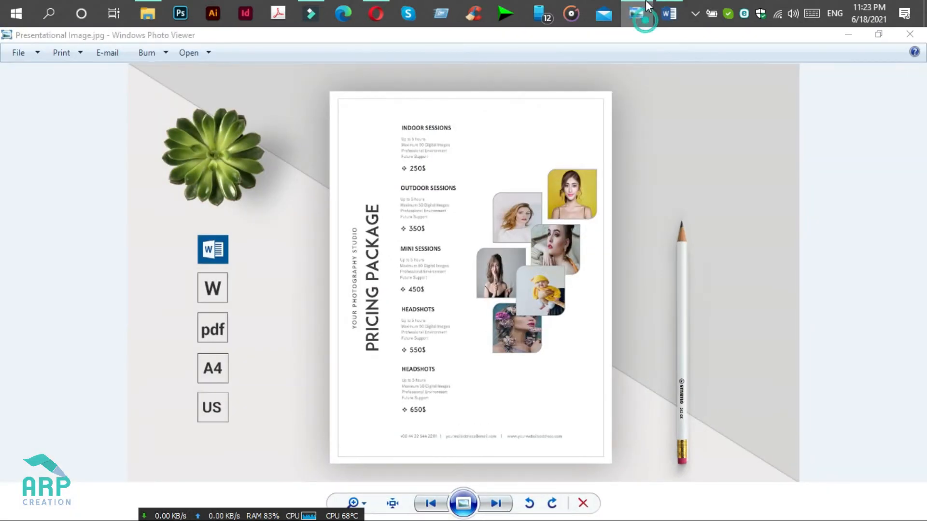
click(648, 2)
drag(513, 270, 507, 249)
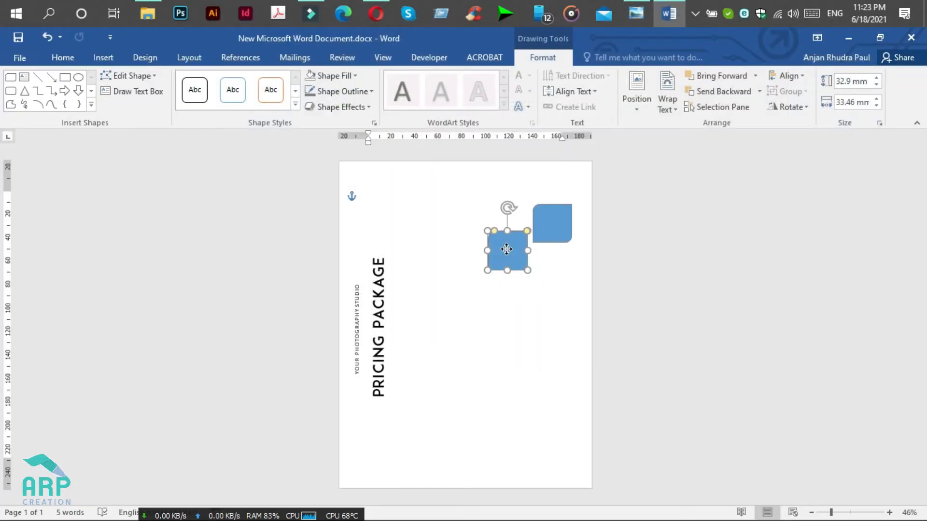
click(643, 8)
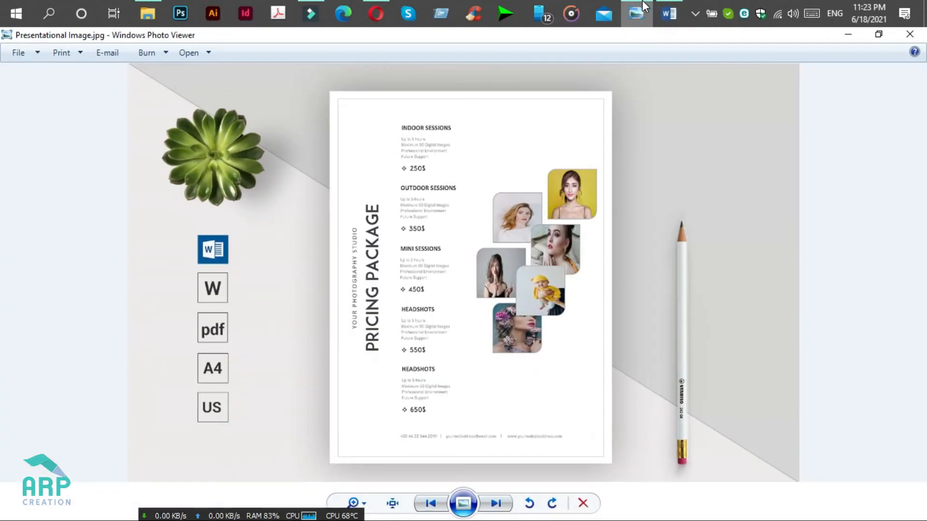
click(644, 6)
Duplicate the small shape for the next photo spots: two side by side below the second shape and one beneath that pair
drag(515, 253, 492, 262)
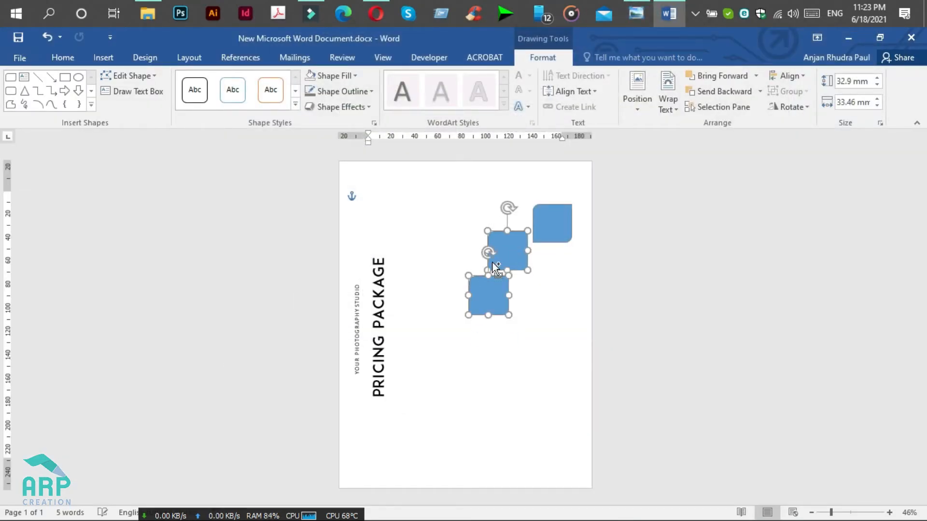
click(640, 6)
click(669, 13)
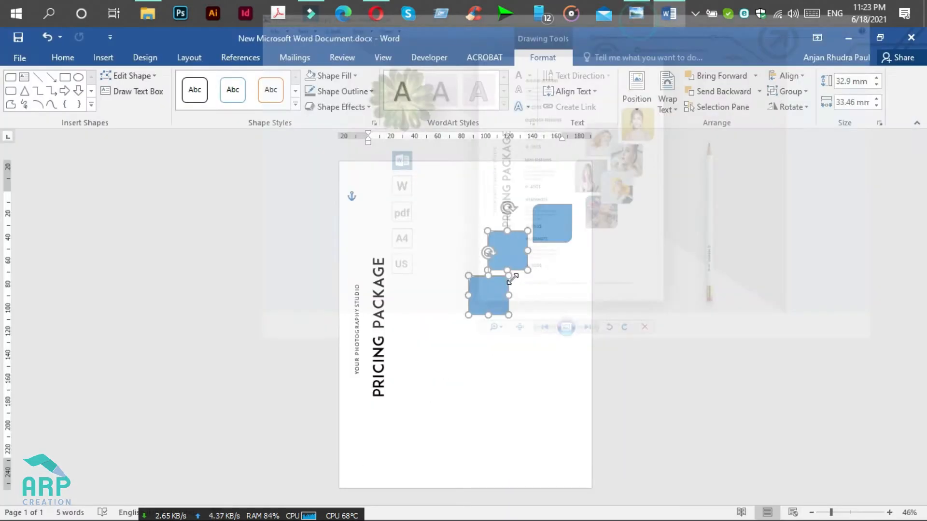
drag(491, 302, 514, 342)
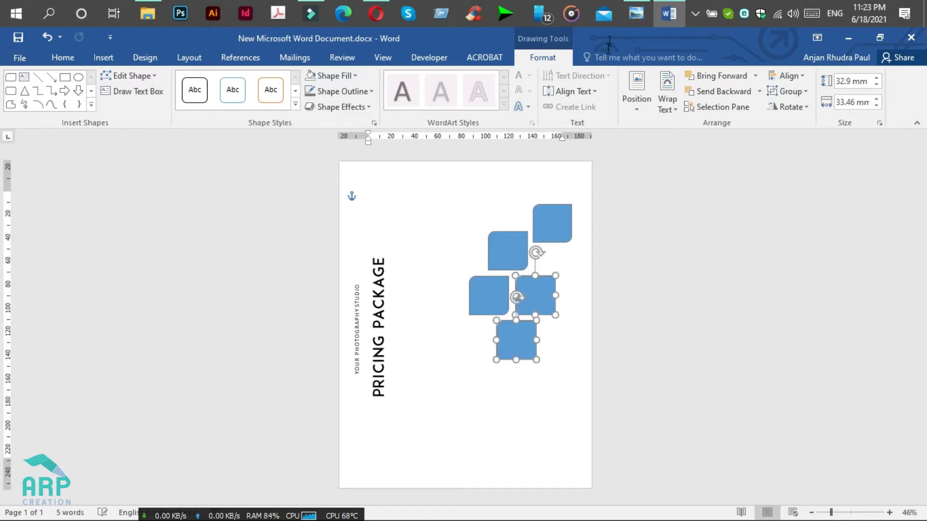
Move the right-hand copy up to overlap the second shape's lower-right corner and duplicate it below, checking against the reference image
click(633, 11)
click(632, 12)
click(539, 299)
mouse_move(539, 299)
mouse_down()
mouse_move(557, 260)
mouse_move(552, 242)
mouse_move(557, 269)
mouse_up()
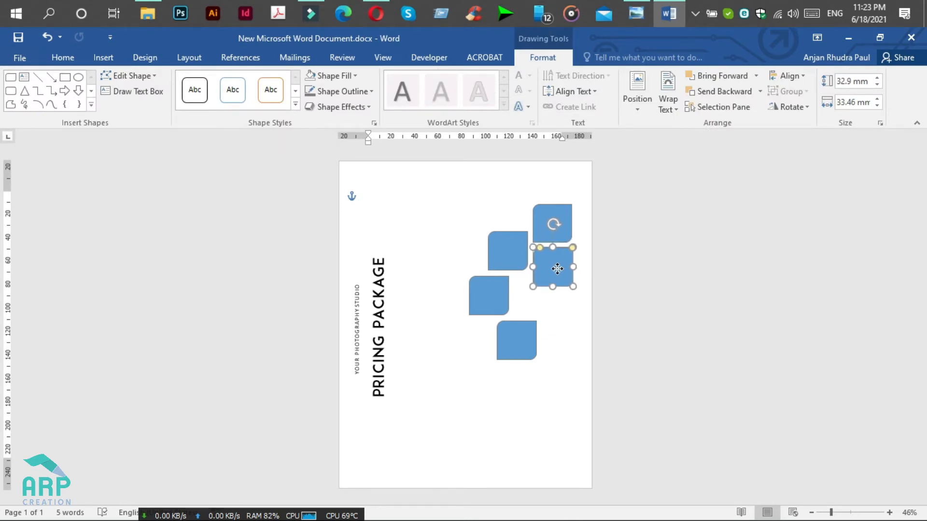
click(633, 10)
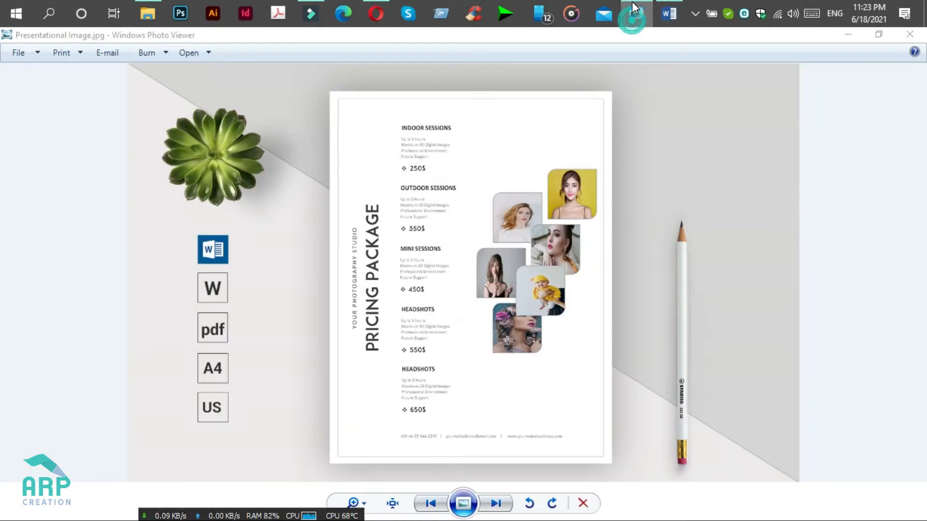
click(634, 10)
drag(558, 265, 526, 298)
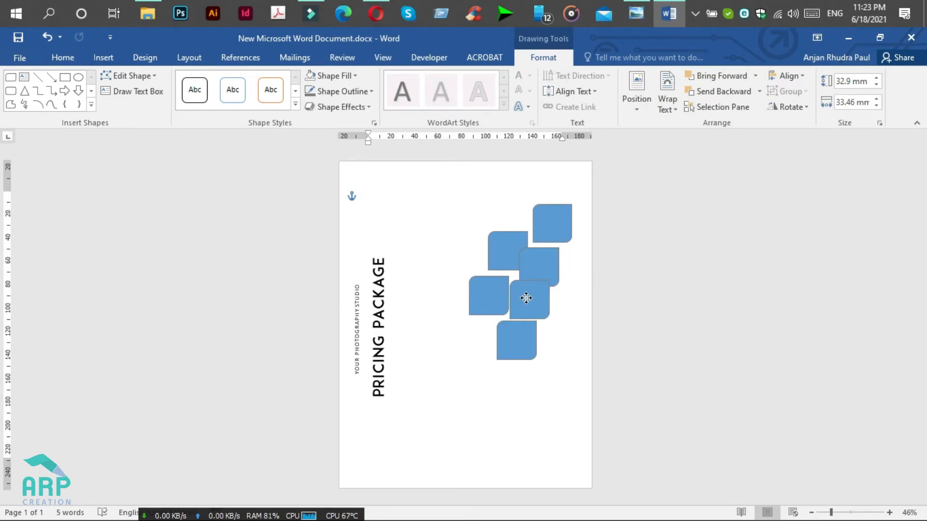
Shift the bottom shape left under the second one, and the newest copy left to overlap its left-hand neighbour as in the reference image
shift+click(537, 263)
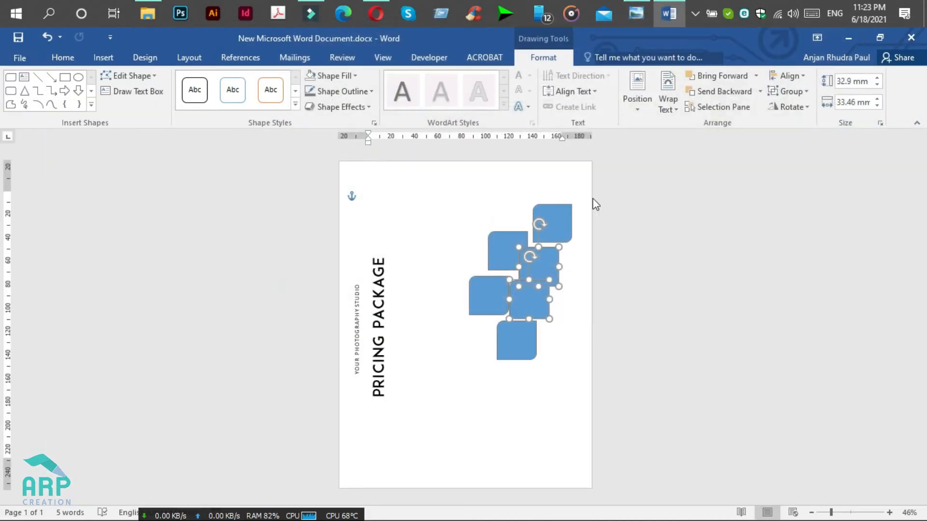
click(560, 312)
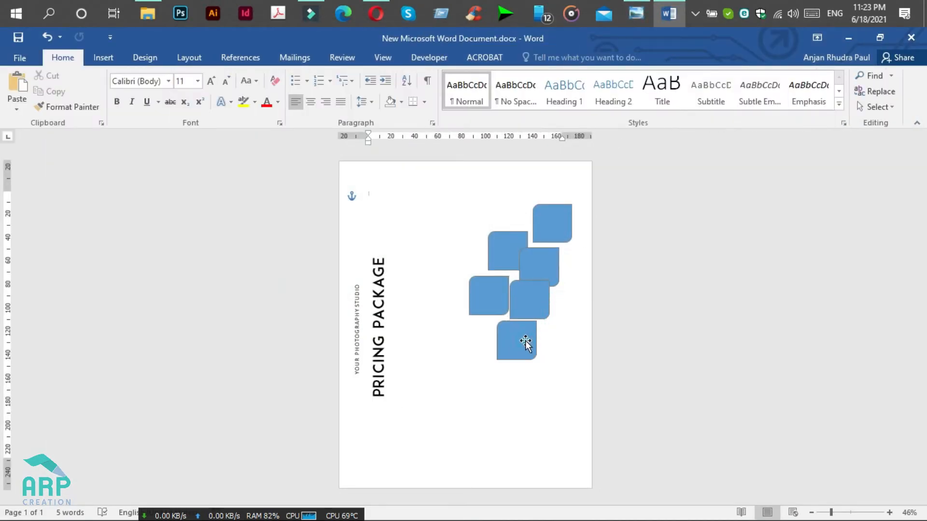
drag(525, 341, 515, 341)
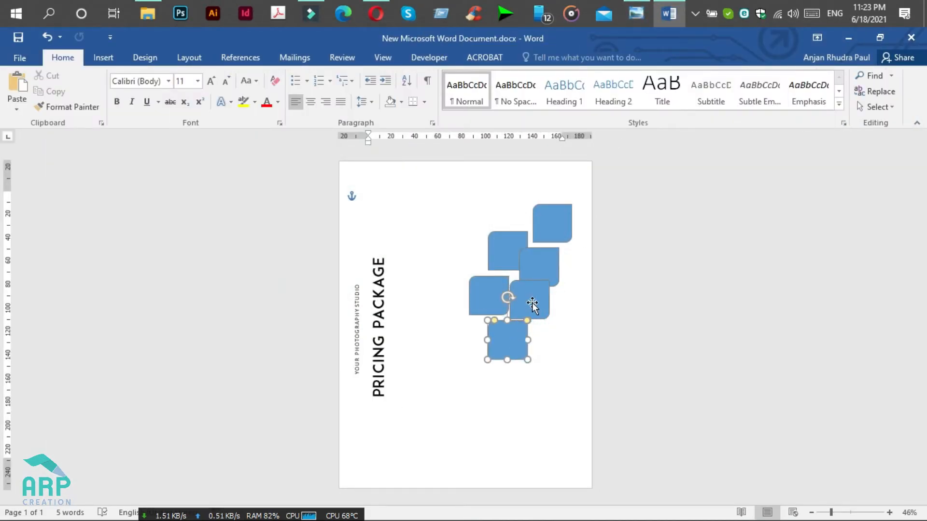
drag(538, 299, 531, 295)
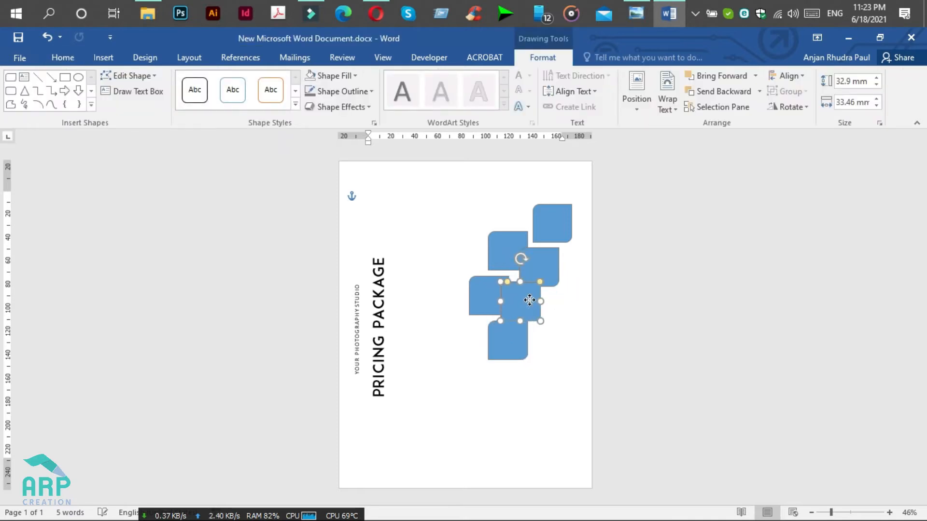
click(636, 14)
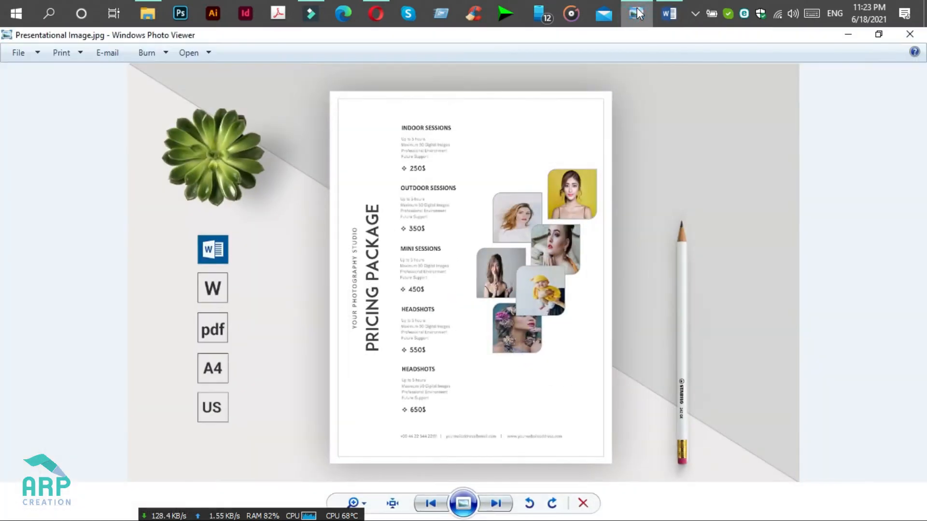
click(637, 13)
drag(527, 300, 529, 309)
key(Up)
key(Up)
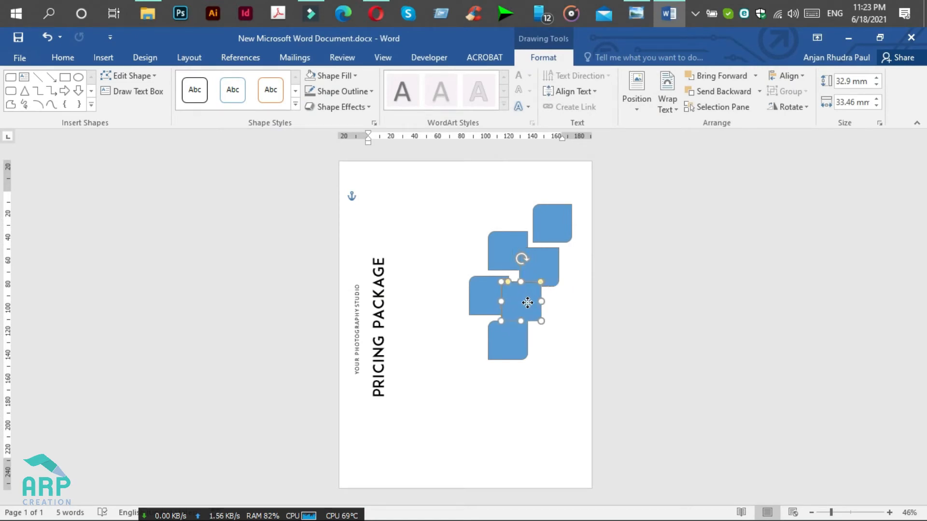
click(564, 359)
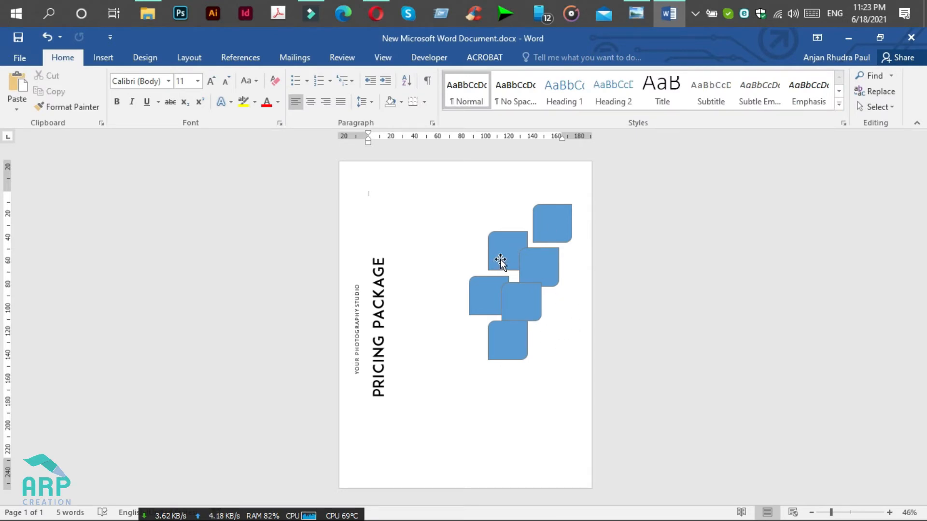
Fill the upper-right shape with the "beauty-woman-portrait" picture from the Model > FREE folder
click(550, 221)
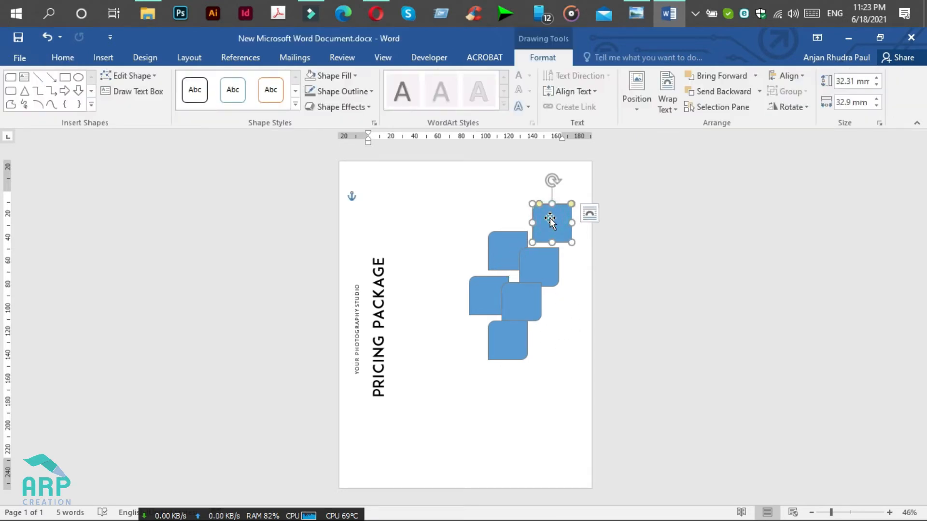
click(332, 76)
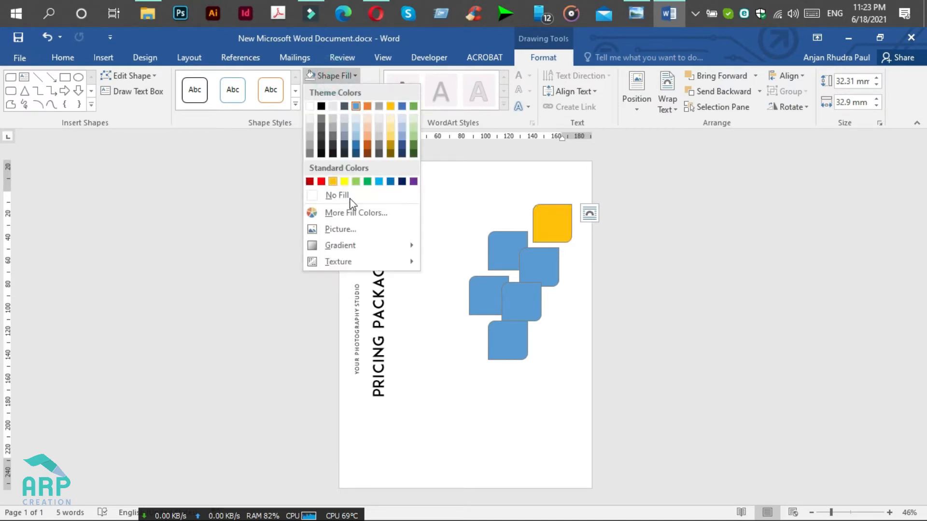
click(366, 229)
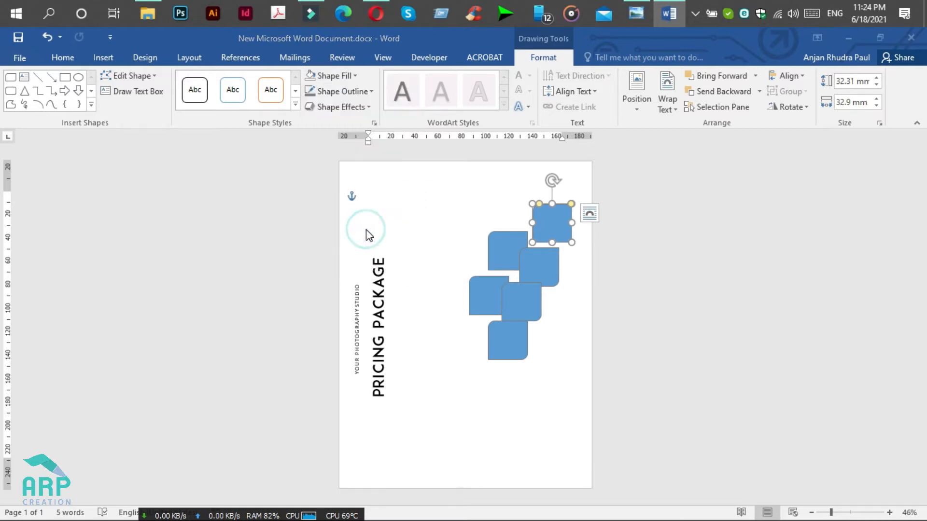
click(612, 410)
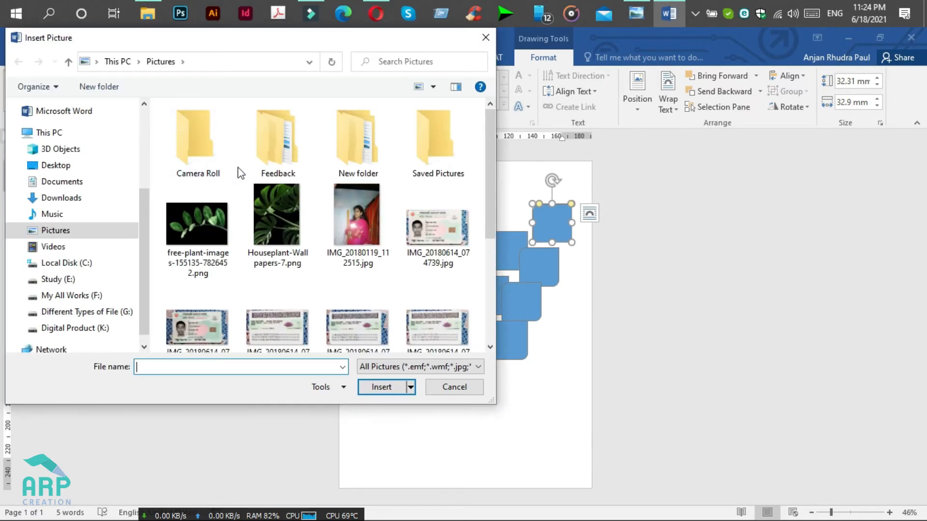
scroll(124, 211, down, 3)
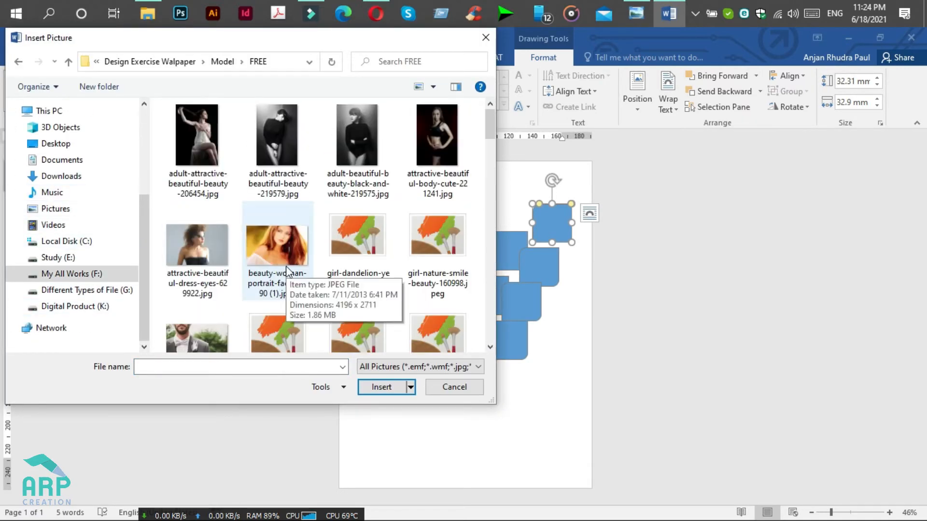
click(280, 257)
click(384, 387)
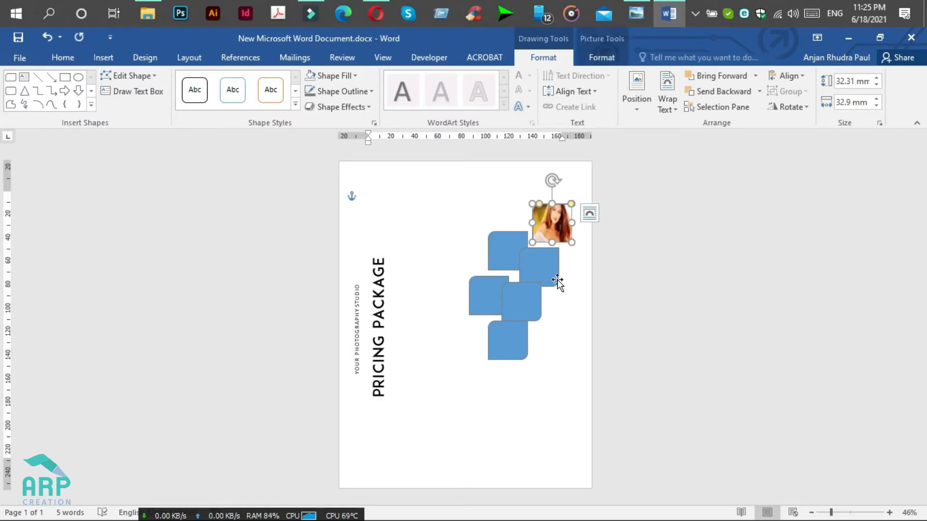
click(547, 273)
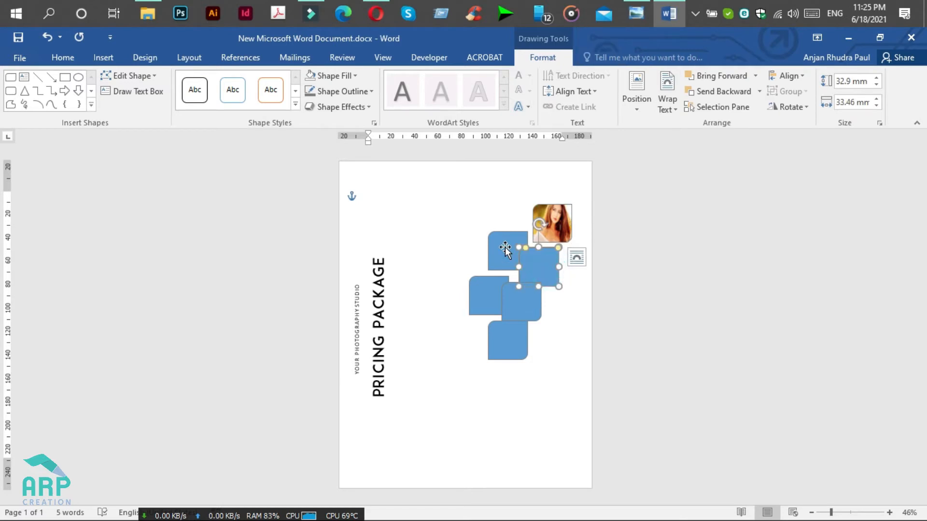
click(506, 250)
click(485, 293)
click(521, 309)
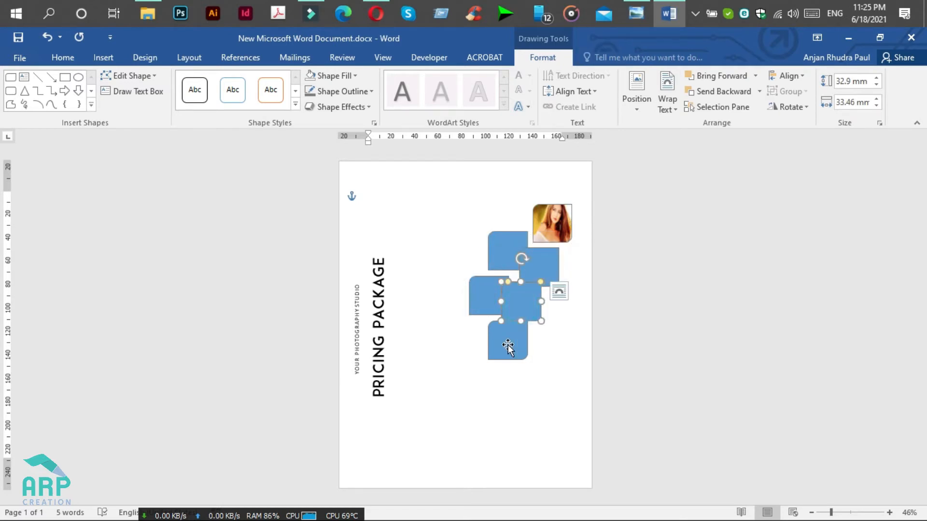
click(508, 348)
click(544, 342)
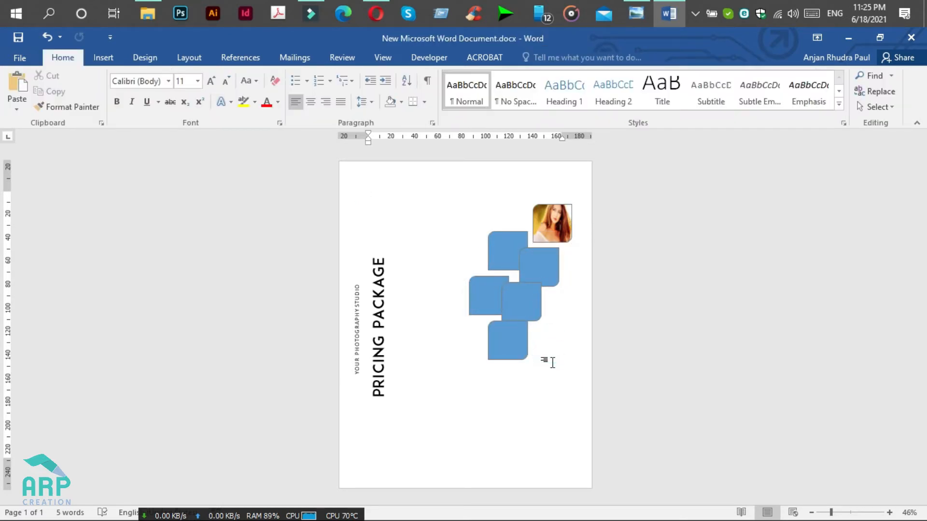
Check the price list layout in the reference image and insert a Simple Text Box on the page
click(638, 8)
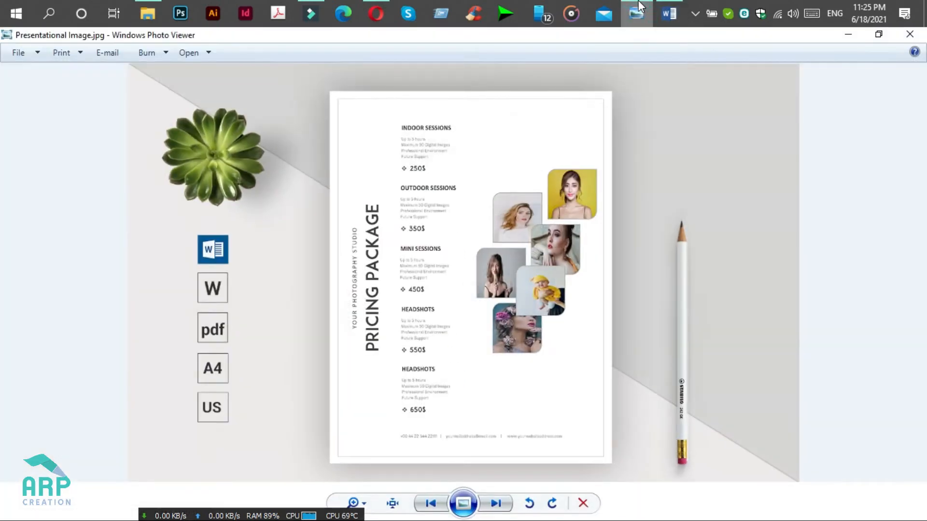
click(638, 8)
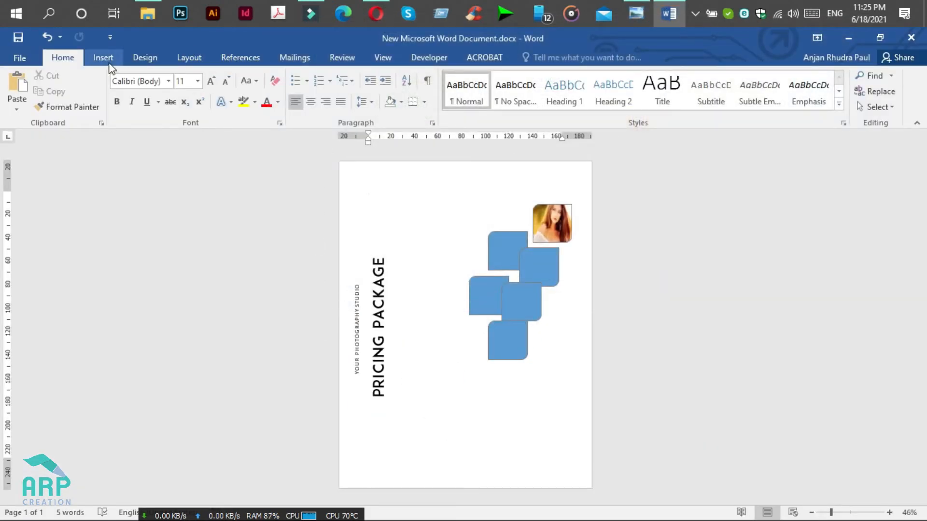
click(355, 300)
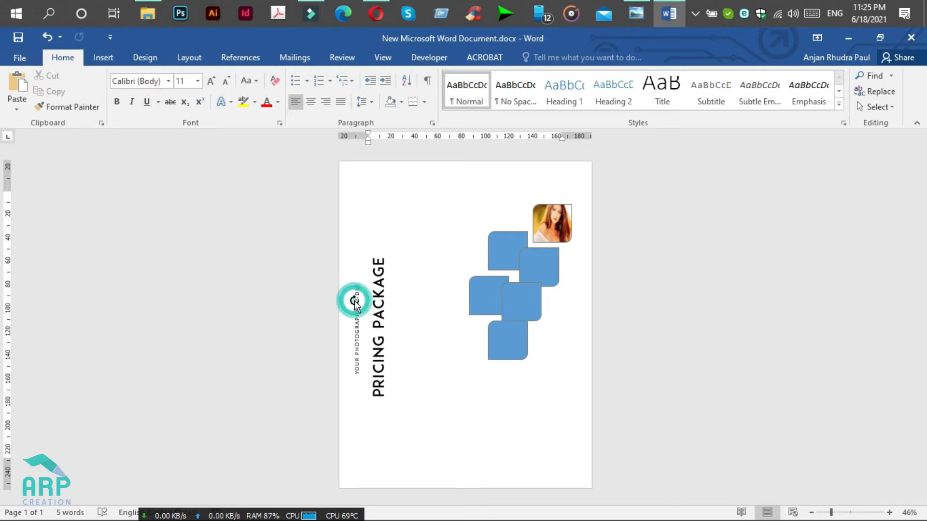
click(381, 235)
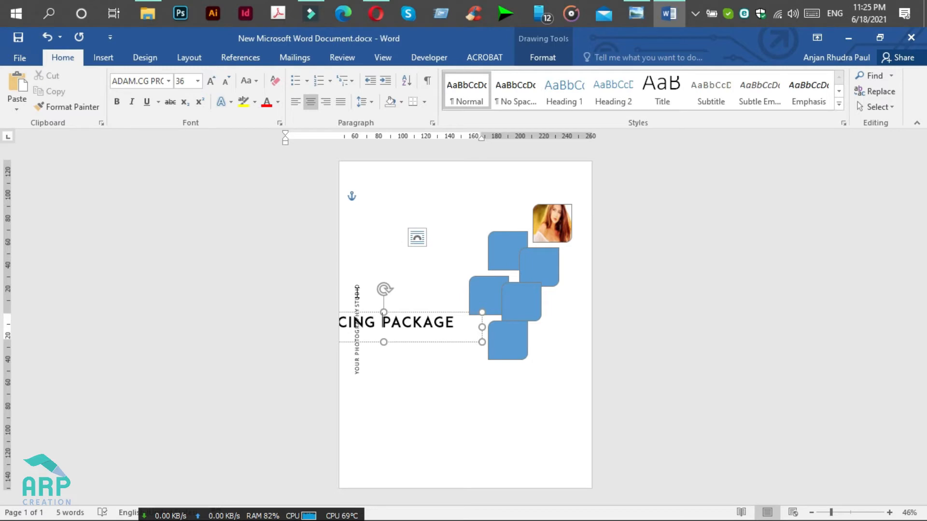
click(396, 209)
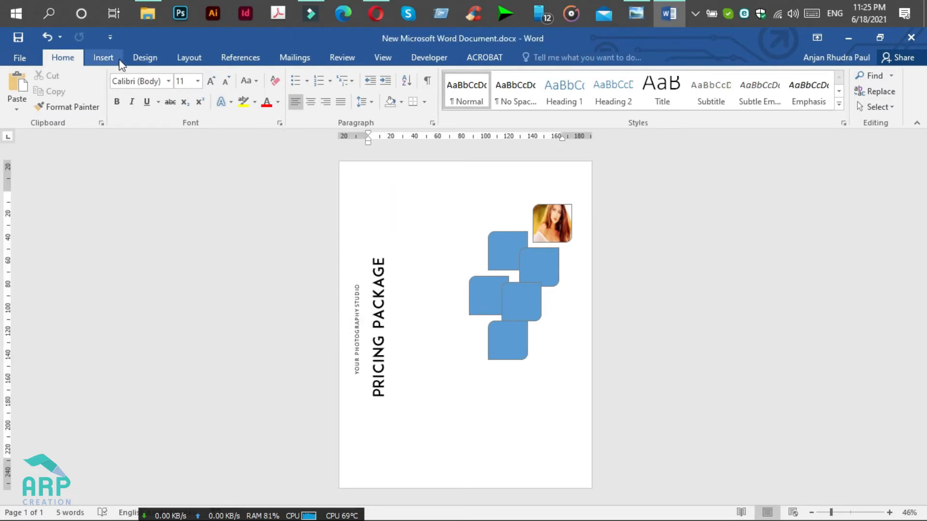
click(103, 57)
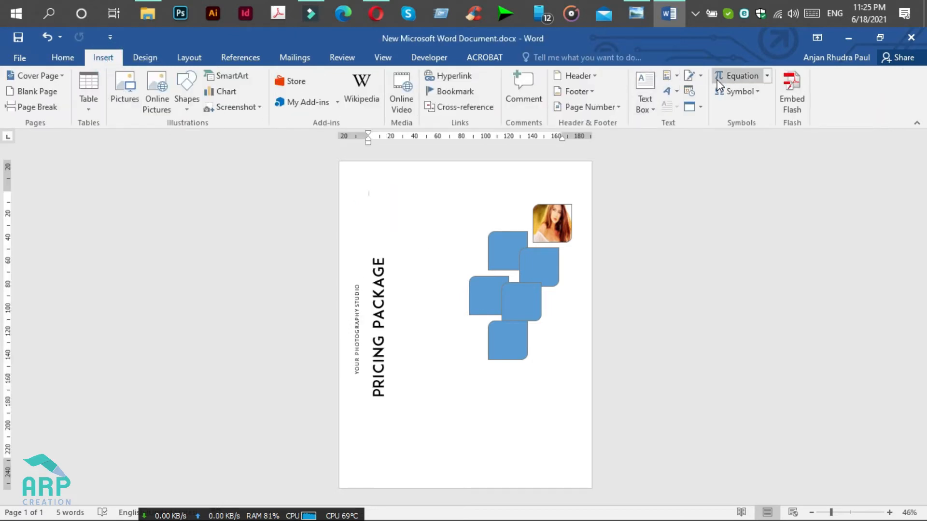
click(647, 111)
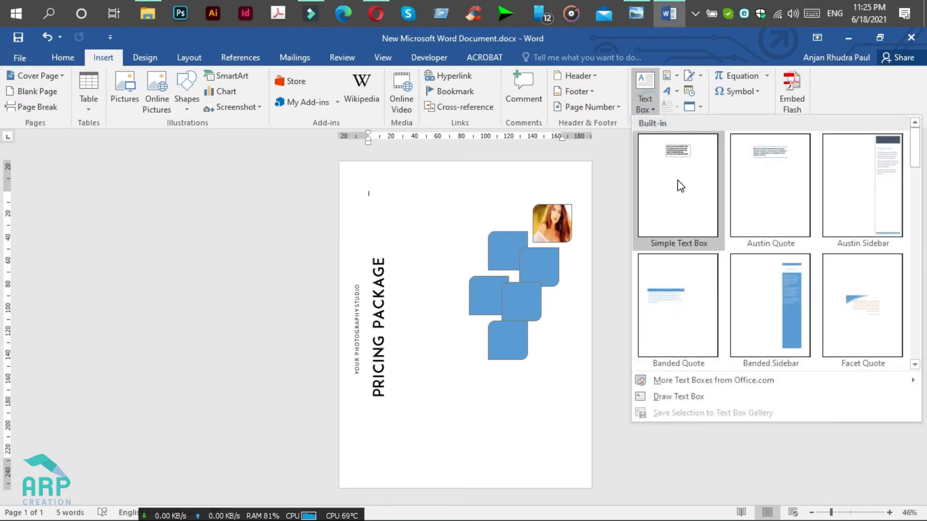
click(678, 181)
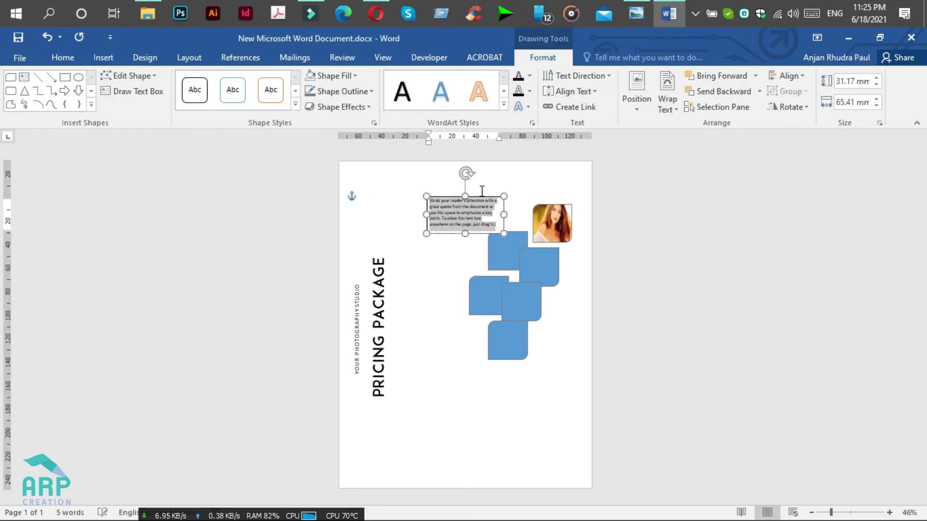
Remove both the fill and the outline of the new text box
click(346, 76)
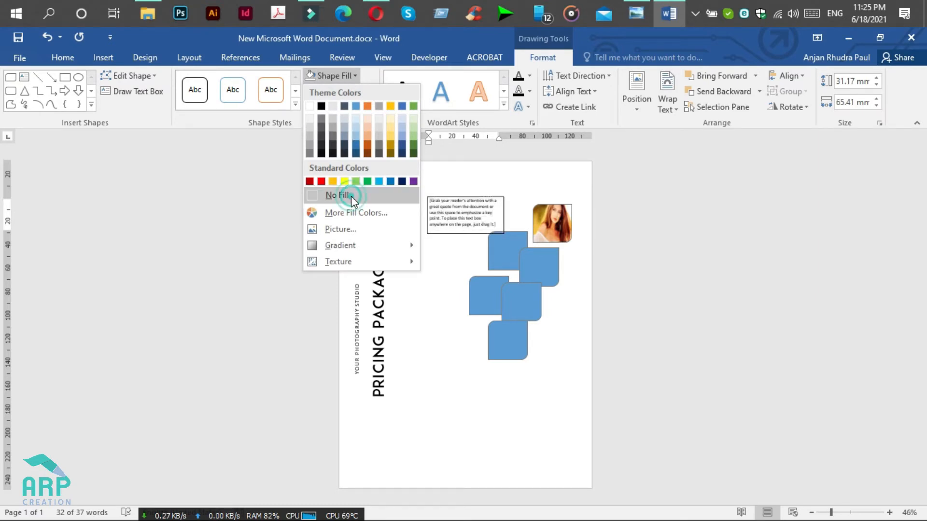
click(351, 196)
click(342, 93)
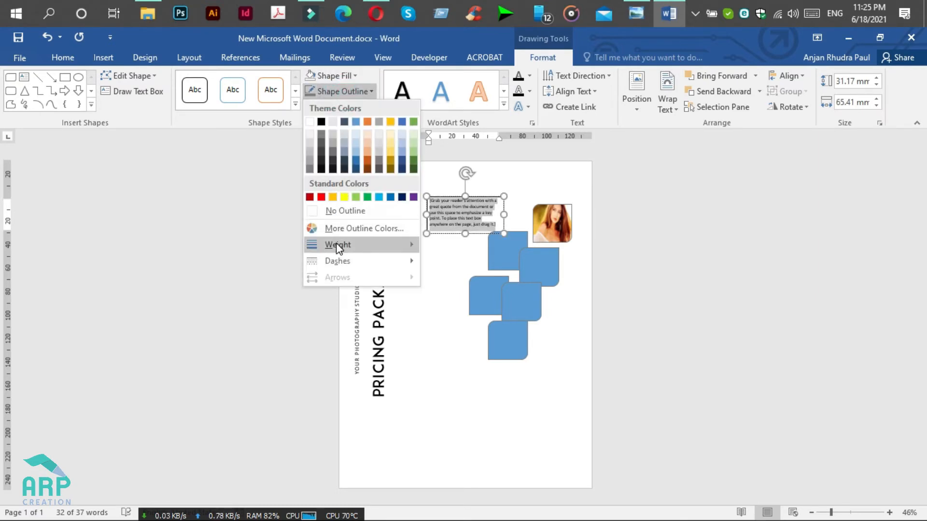
click(346, 212)
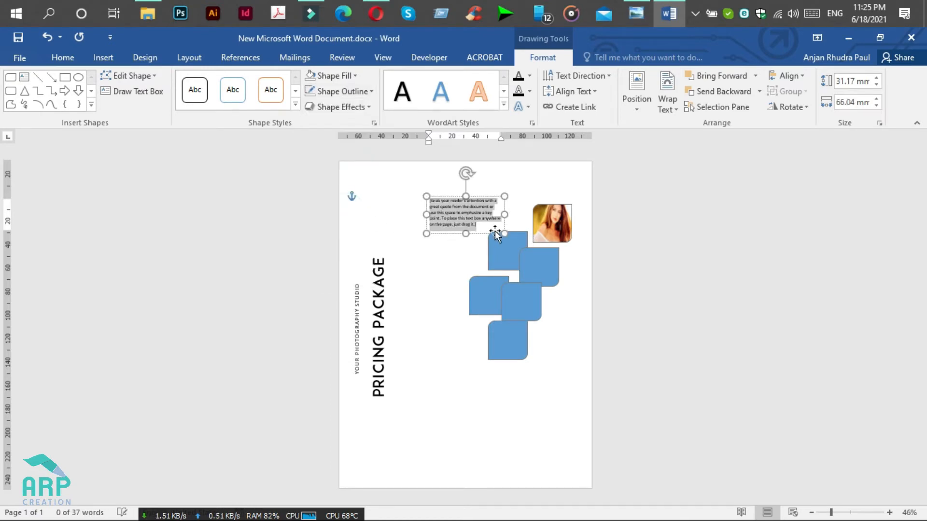
Set the text box's left, right, top and bottom internal margins to 0 mm
right_click(490, 199)
click(531, 440)
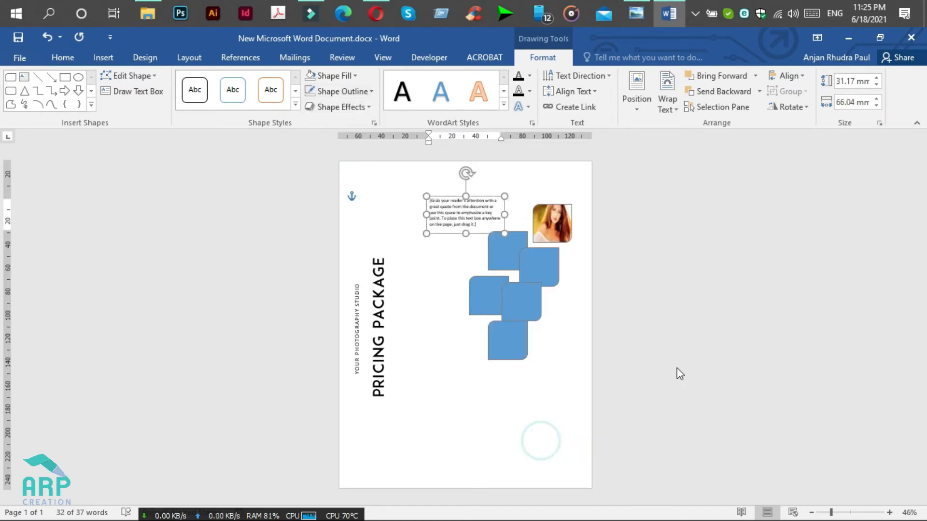
click(847, 167)
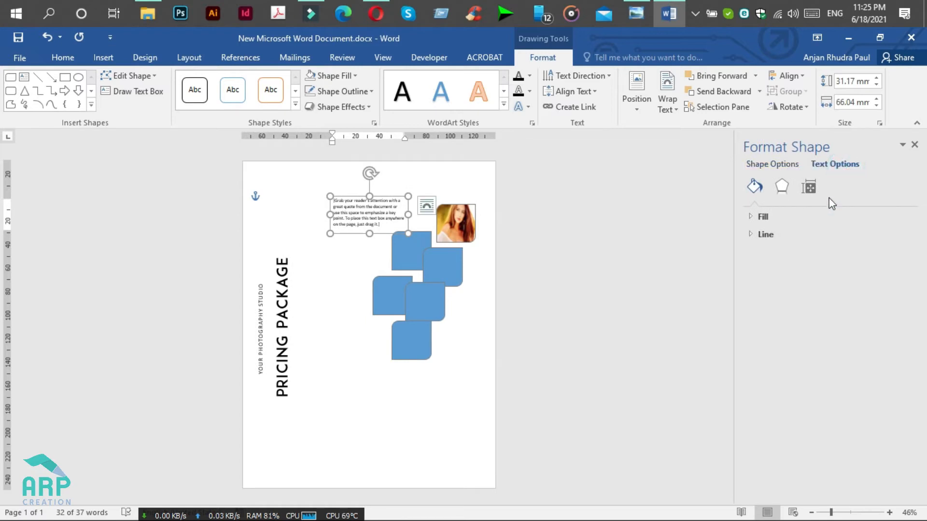
click(809, 186)
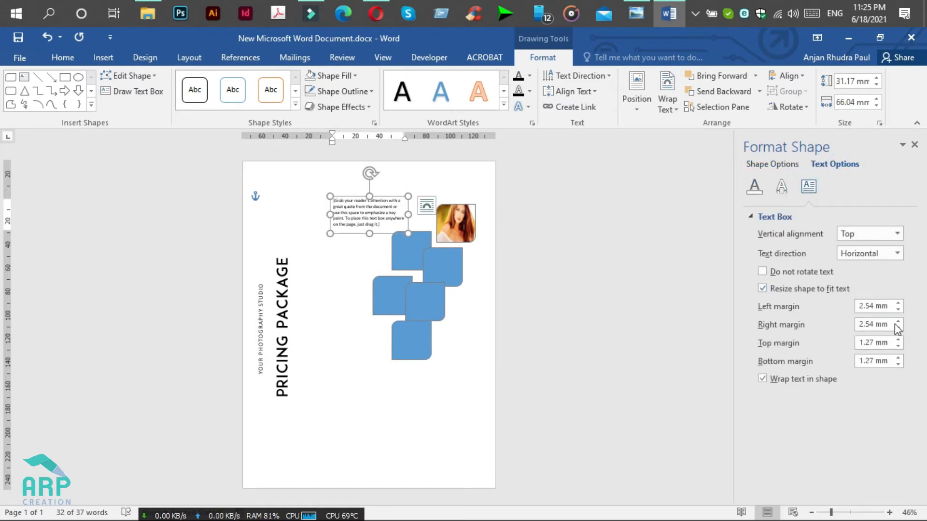
click(898, 310)
click(898, 313)
click(898, 314)
click(898, 329)
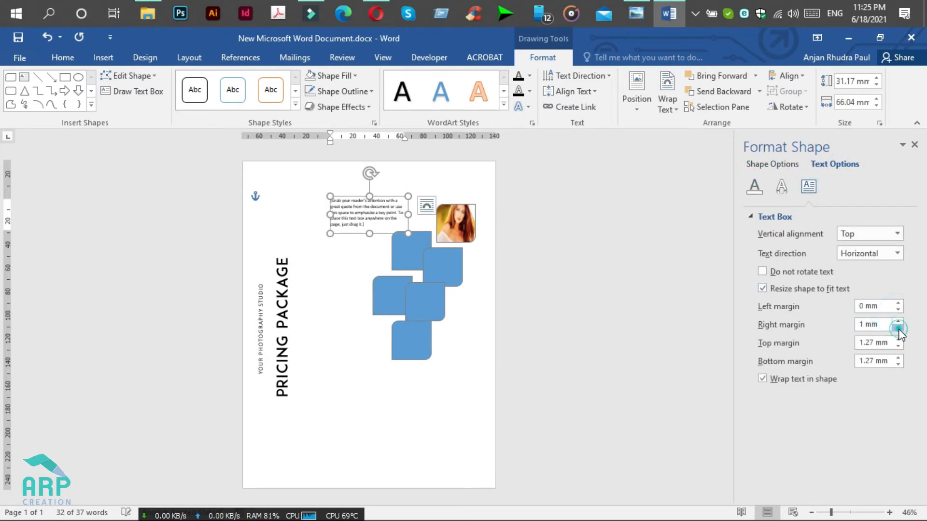
click(898, 328)
click(898, 347)
click(897, 346)
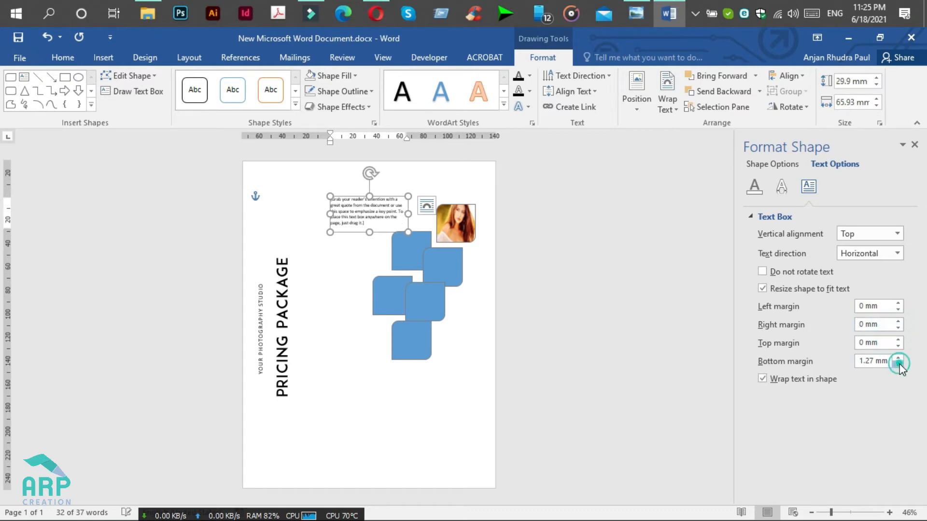
click(898, 365)
click(897, 365)
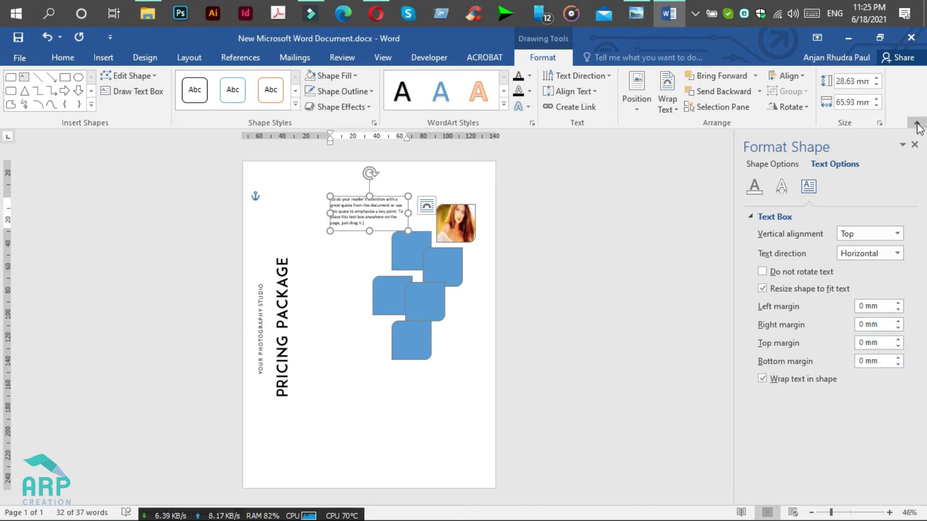
click(915, 144)
Replace the placeholder text with "INDOOR SESSIONS" from the reference image and move the text box slightly up and left
click(461, 200)
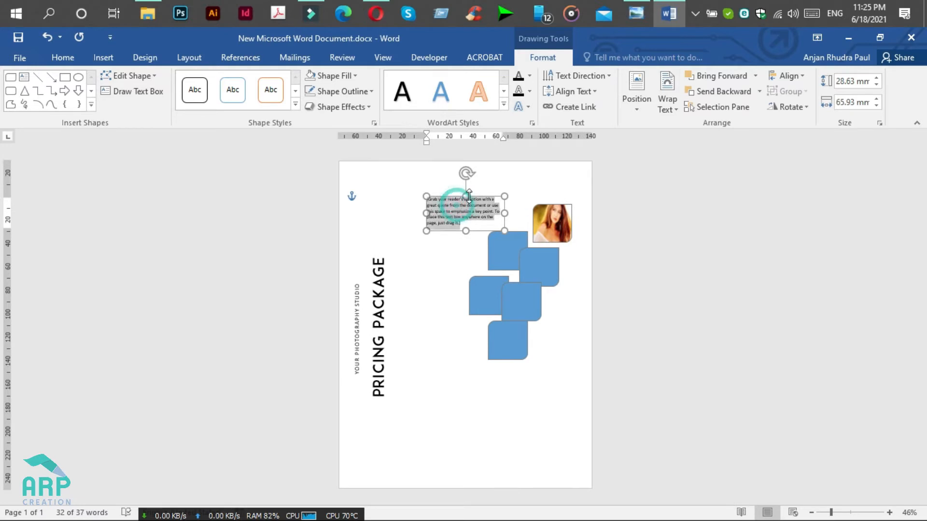
click(627, 1)
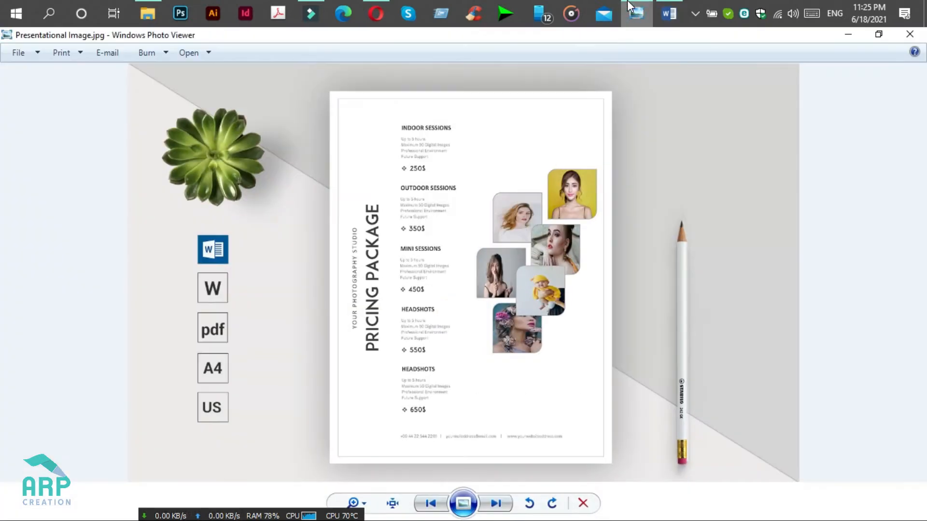
click(627, 2)
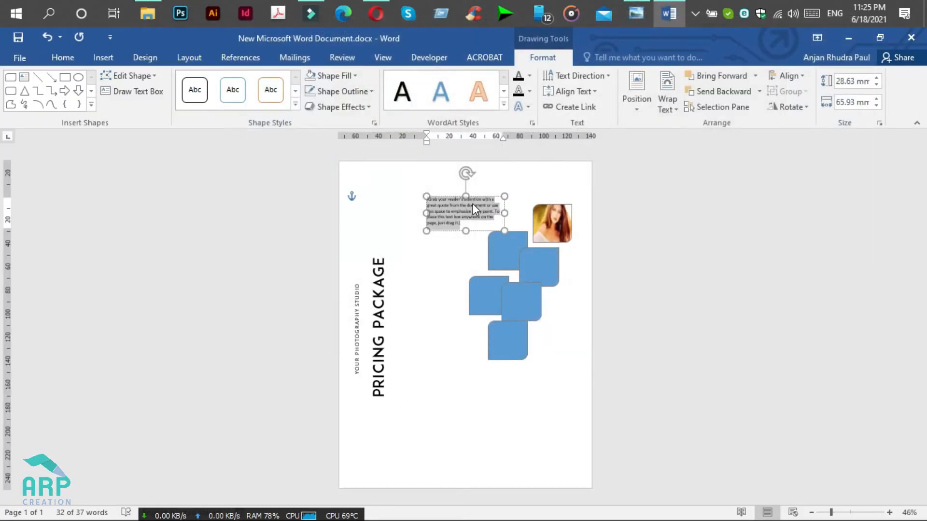
text(xxxx)
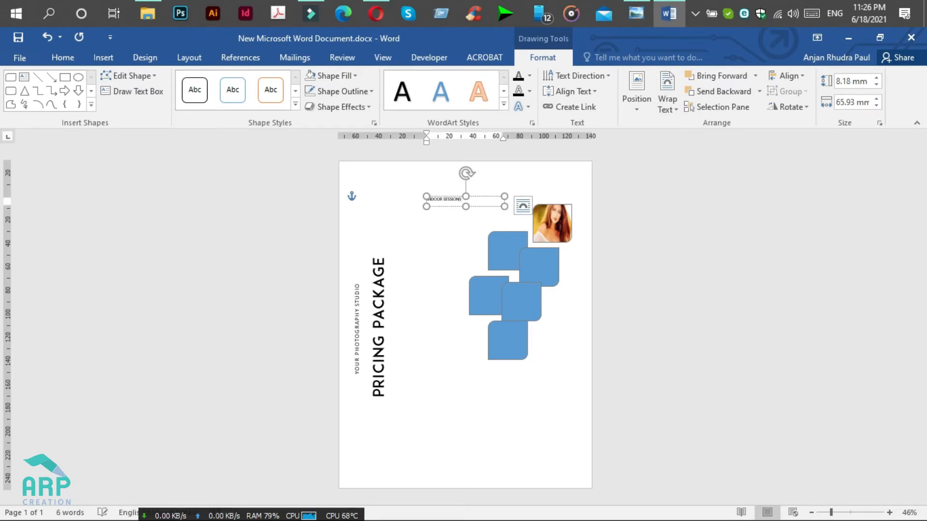
key(ctrl+a)
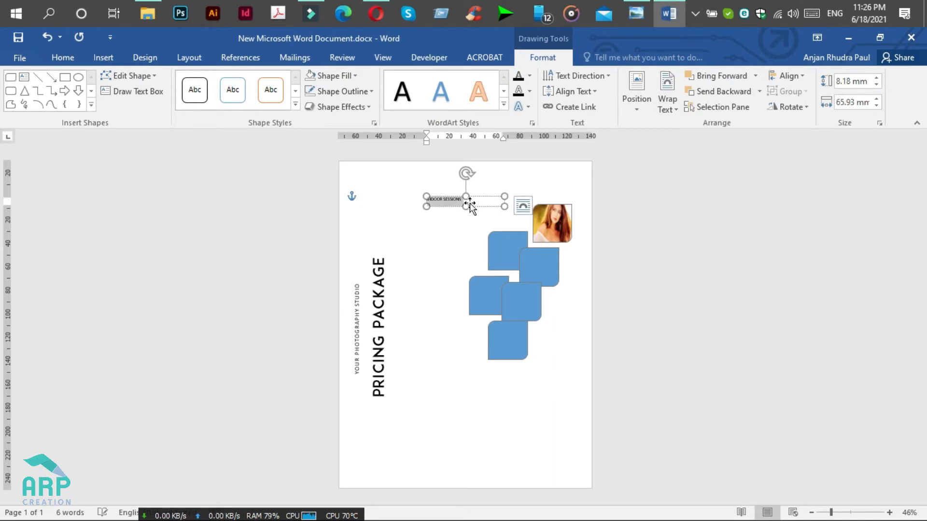
drag(479, 198, 456, 188)
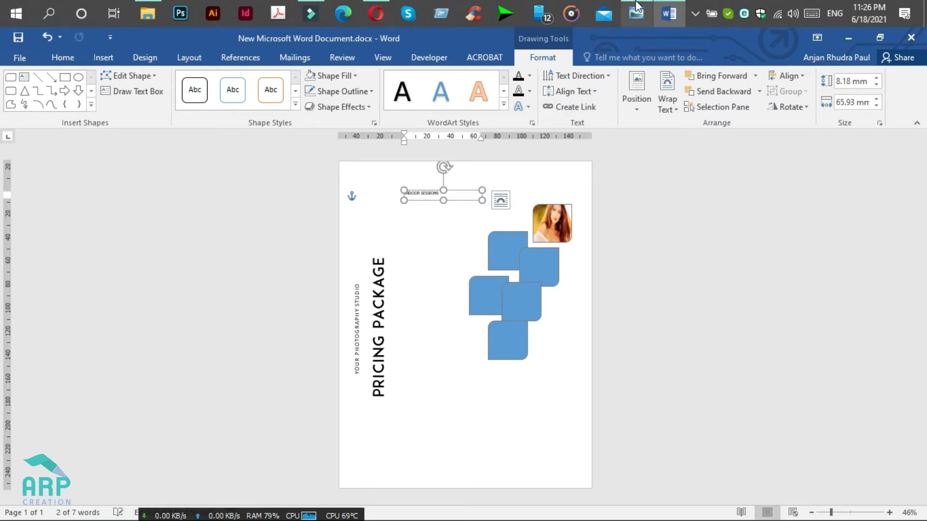
Increase the "INDOOR SESSIONS" heading's font size to 14, comparing it with the reference image
click(636, 6)
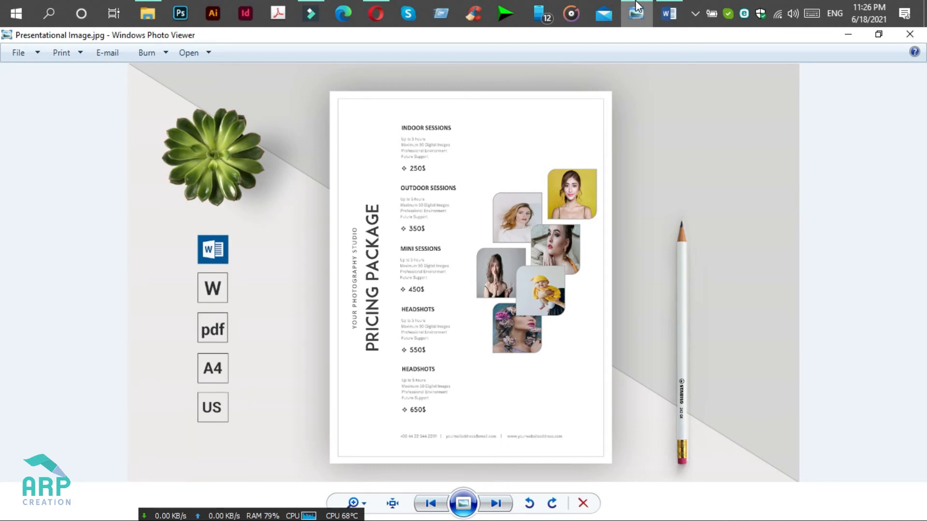
click(637, 5)
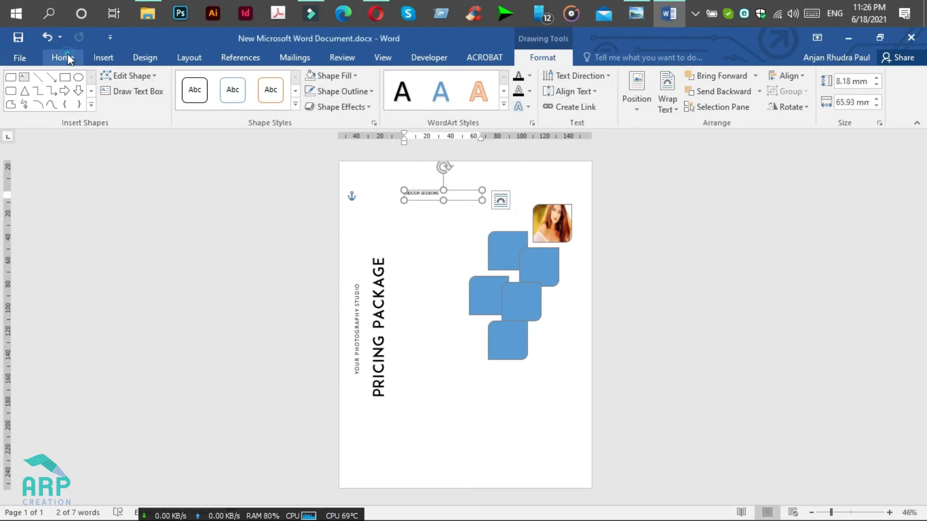
click(62, 58)
click(213, 81)
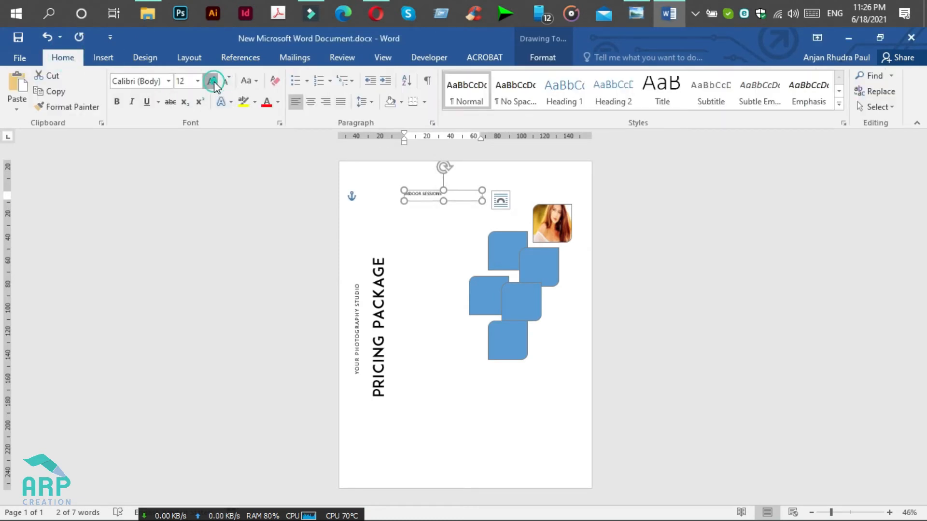
click(212, 81)
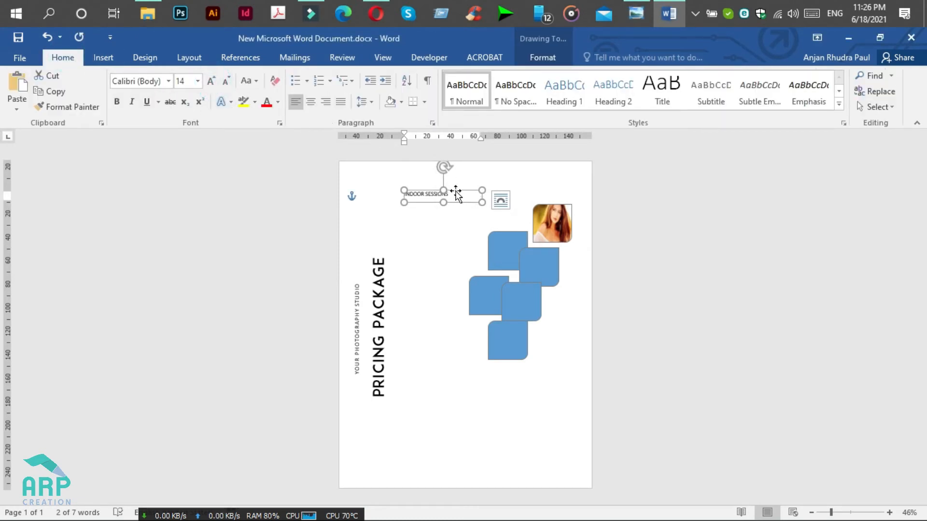
click(641, 7)
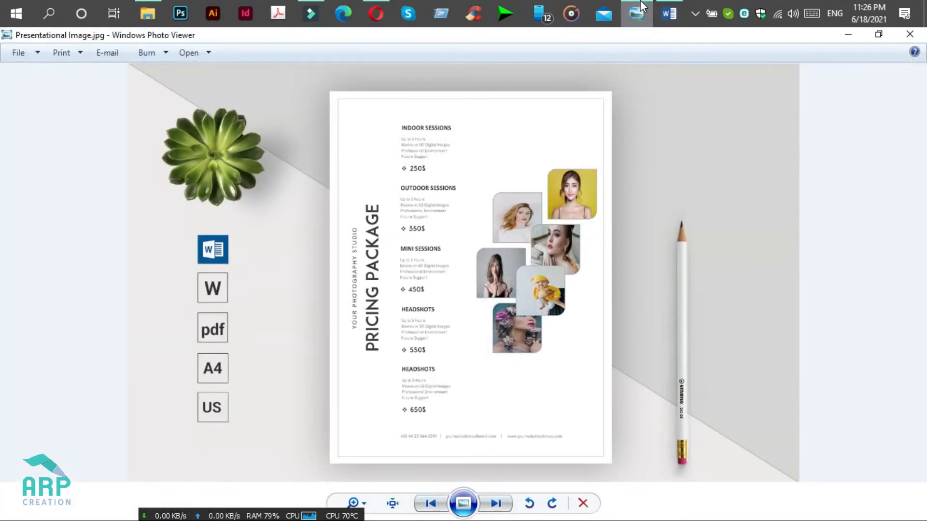
click(641, 6)
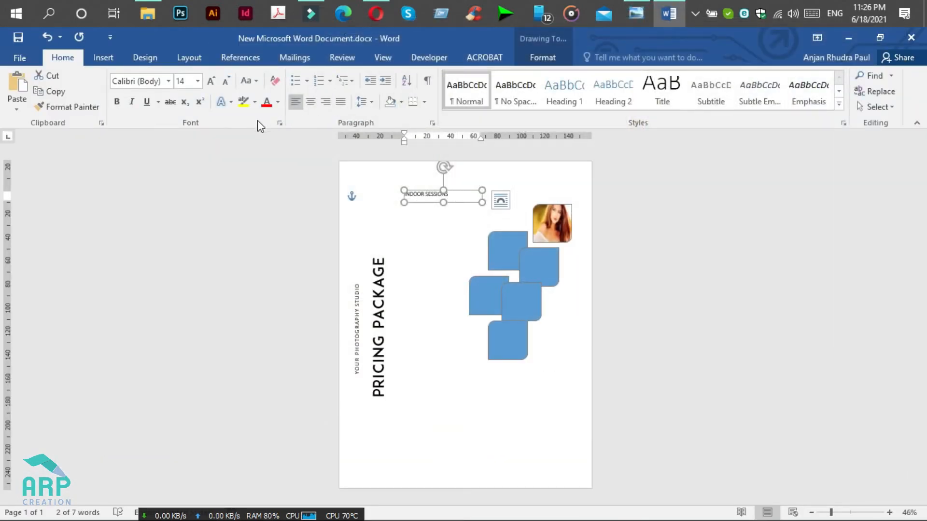
Set the "INDOOR SESSIONS" heading's character spacing to Expanded by 1 pt
click(279, 123)
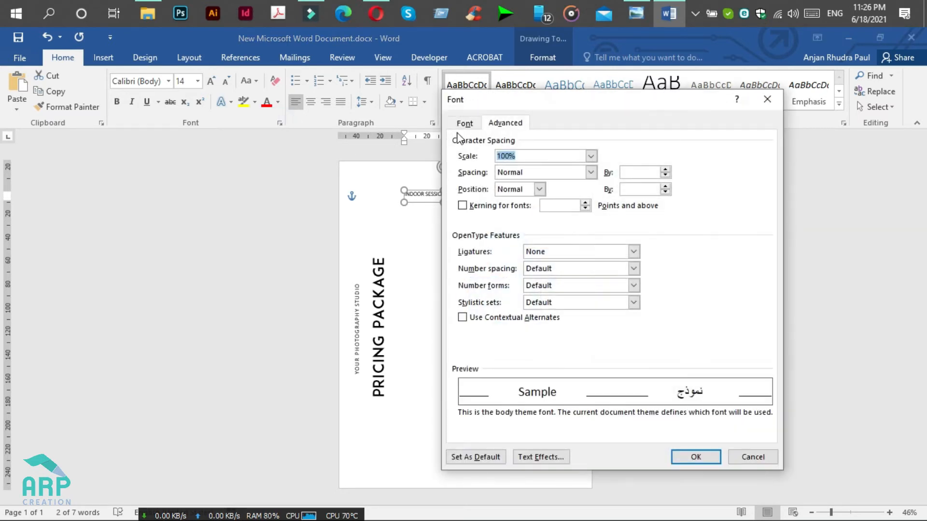
click(465, 122)
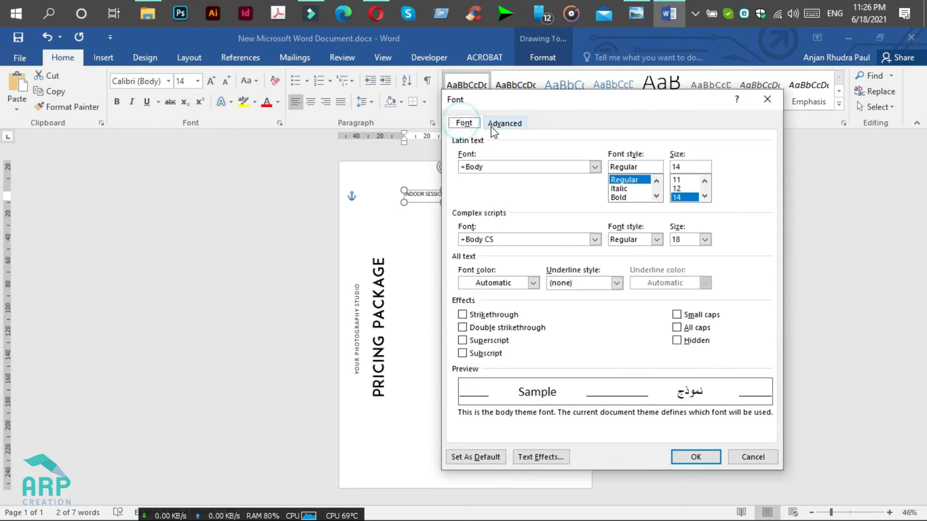
click(503, 123)
click(548, 176)
click(542, 194)
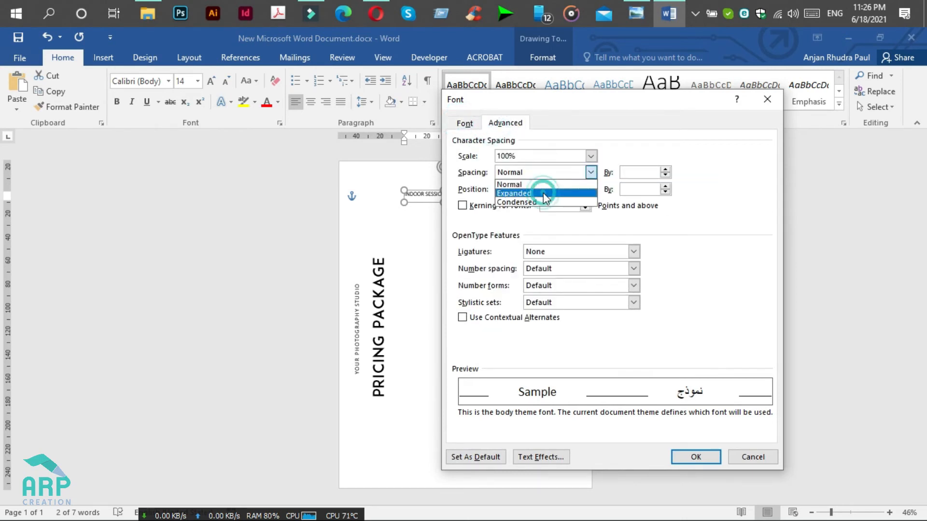
click(626, 173)
double_click(625, 172)
text(2)
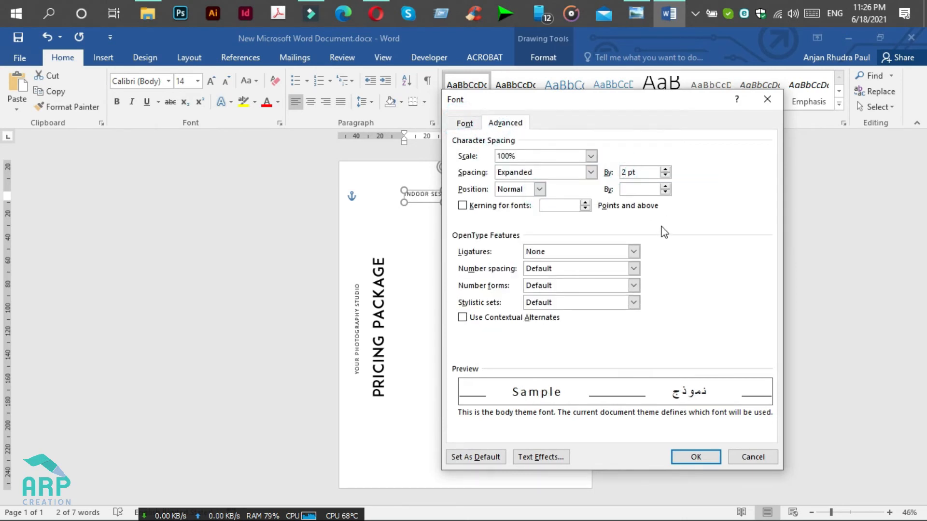
click(695, 457)
click(424, 227)
click(427, 195)
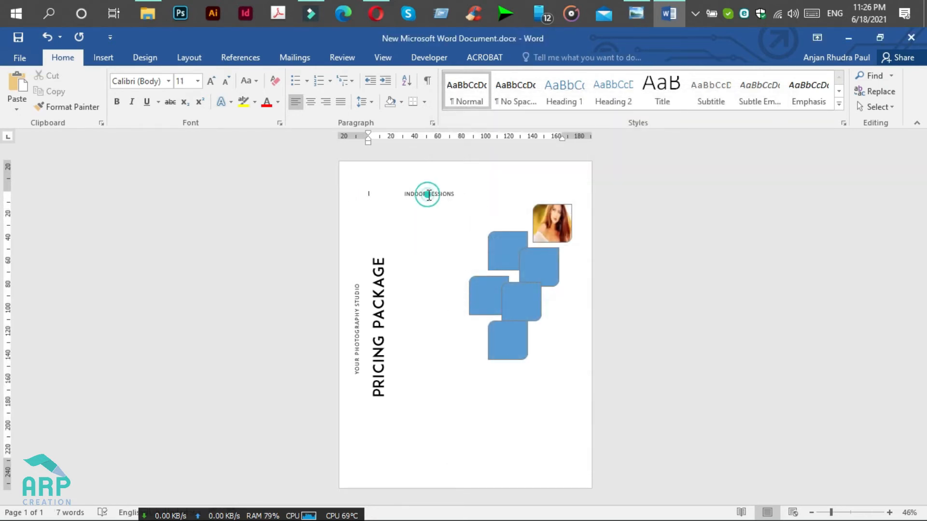
drag(443, 201, 440, 242)
click(415, 201)
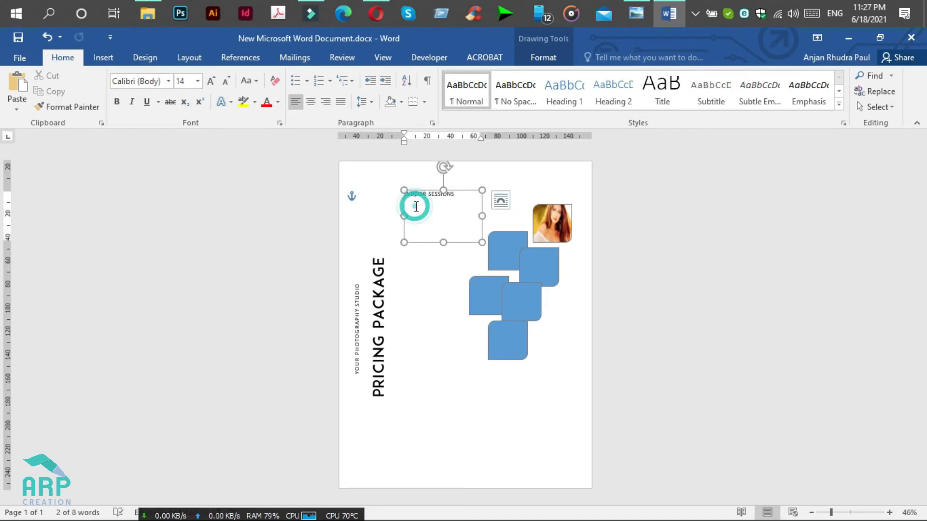
click(636, 11)
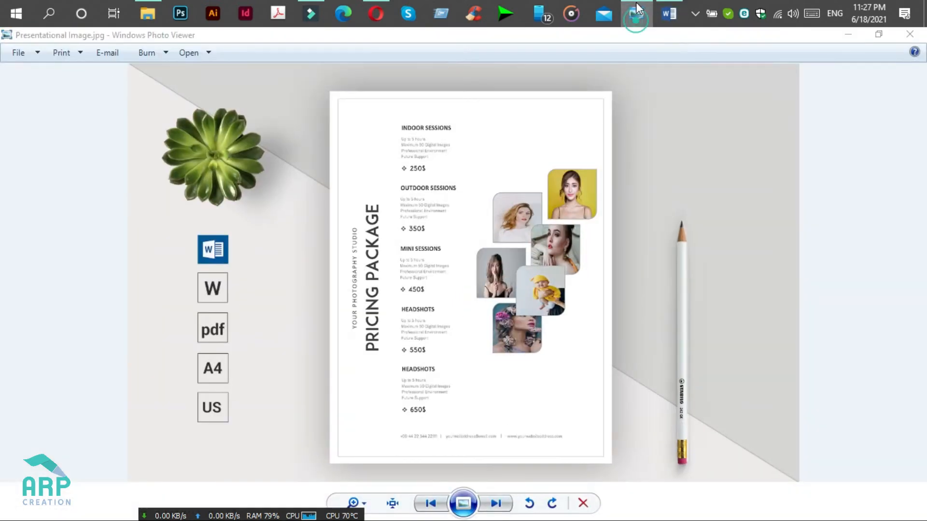
click(636, 11)
key(ctrl+z)
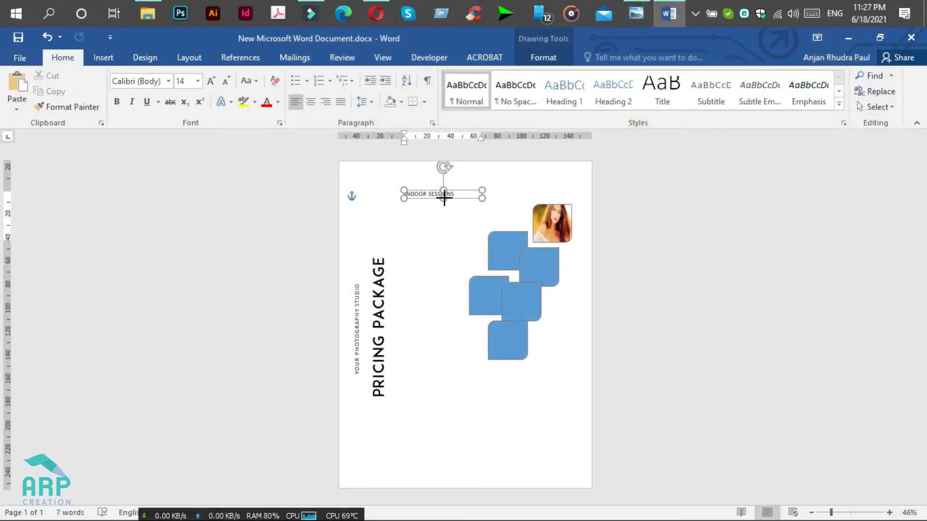
Shrink the "INDOOR SESSIONS" text box to the height of its text and place a taller duplicate directly below it
click(444, 197)
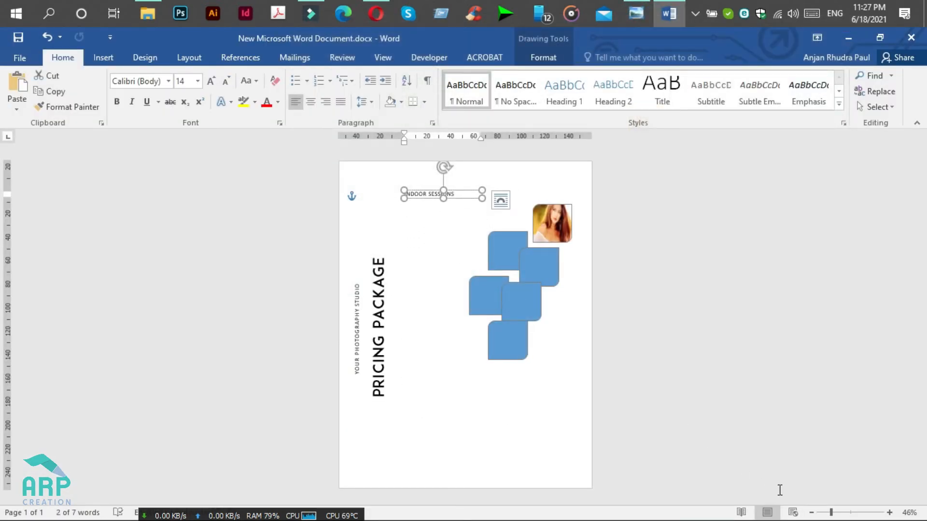
drag(834, 514, 846, 515)
click(385, 198)
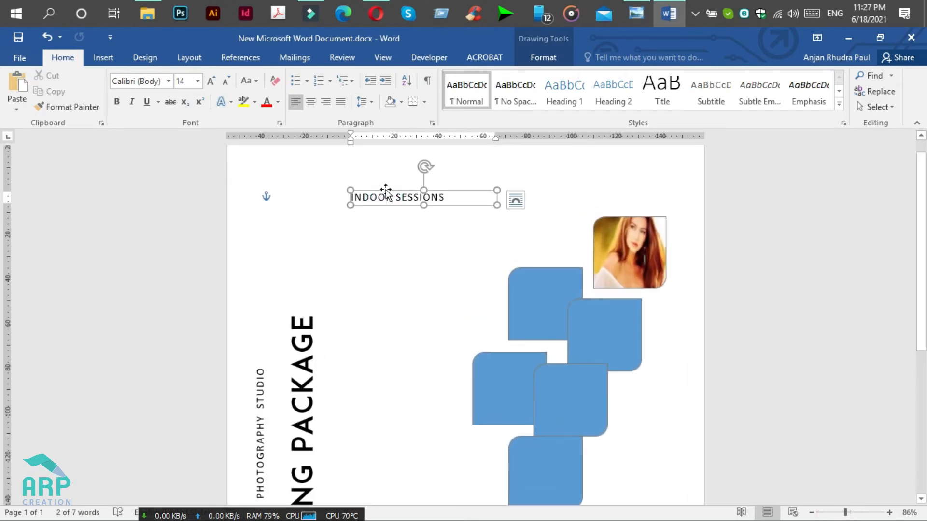
click(386, 190)
drag(386, 192, 424, 277)
click(393, 215)
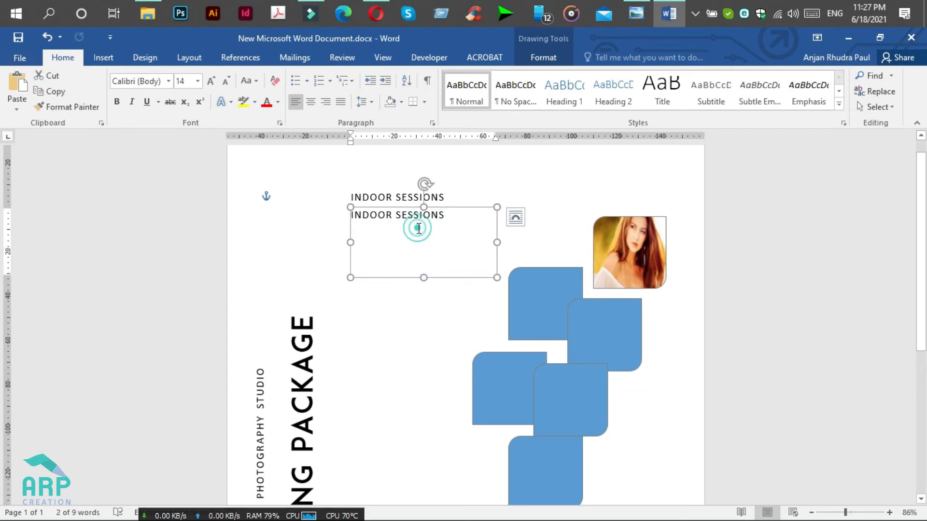
Change the font of the duplicated text box's text to Aaux ProRegular
triple_click(421, 237)
click(156, 81)
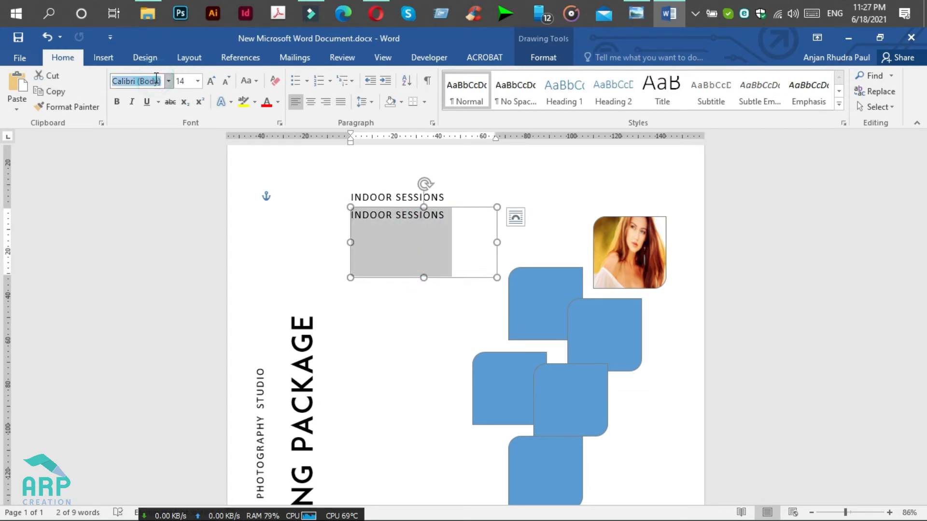
text(Aau)
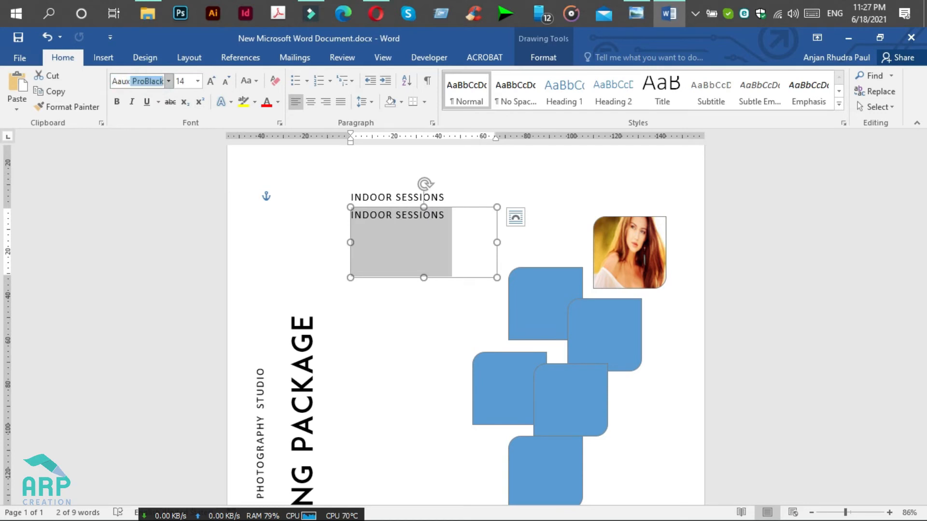
text(x)
key(Right)
key(BackSpace)
key(BackSpace)
text(R)
key(Return)
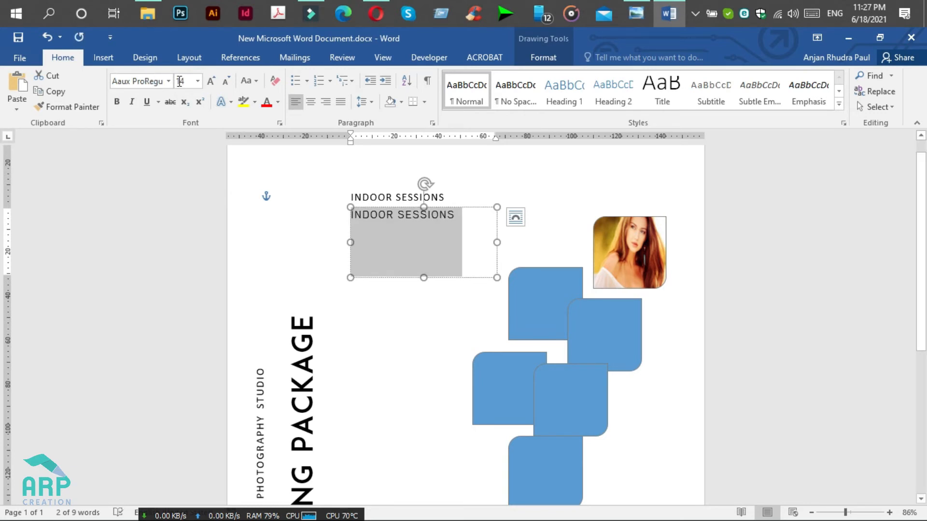
Reduce the font size of the duplicated text to 9
click(227, 81)
click(227, 81)
click(226, 81)
click(226, 81)
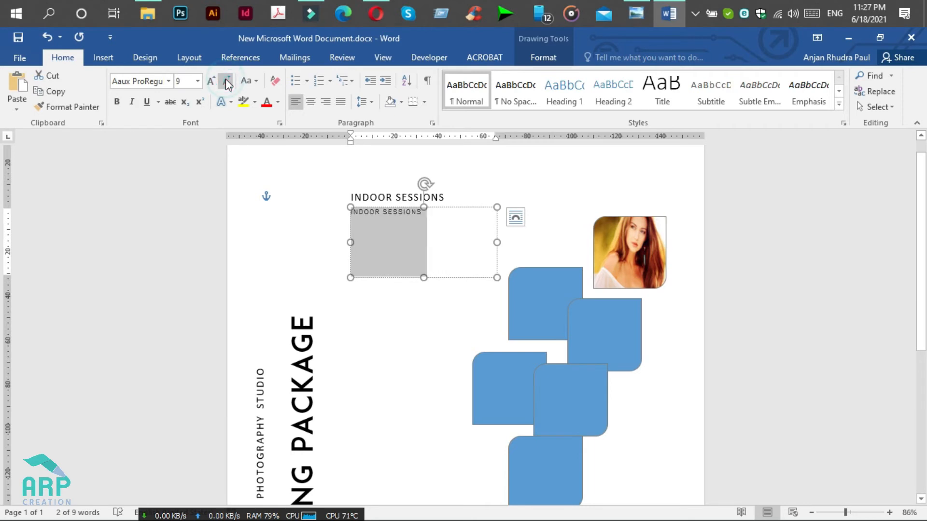
click(377, 219)
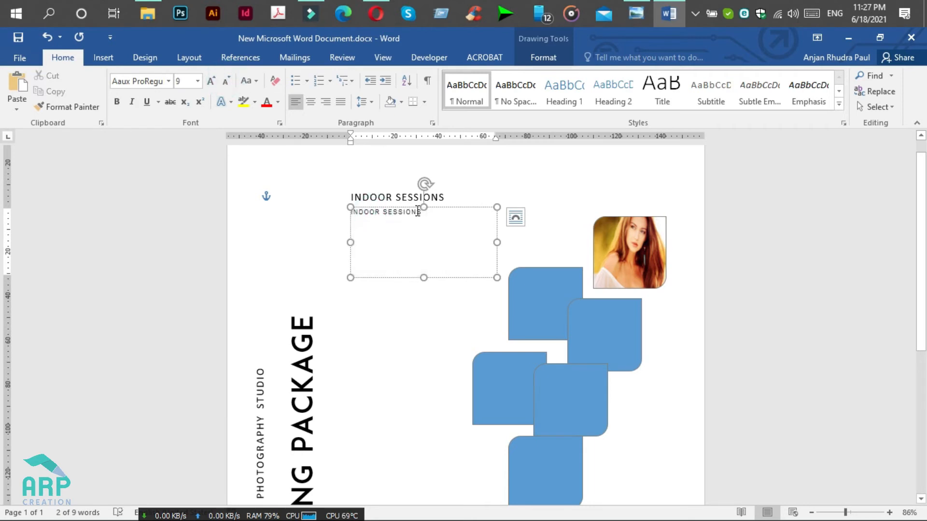
Reset the character spacing of the duplicated text to Normal
triple_click(417, 212)
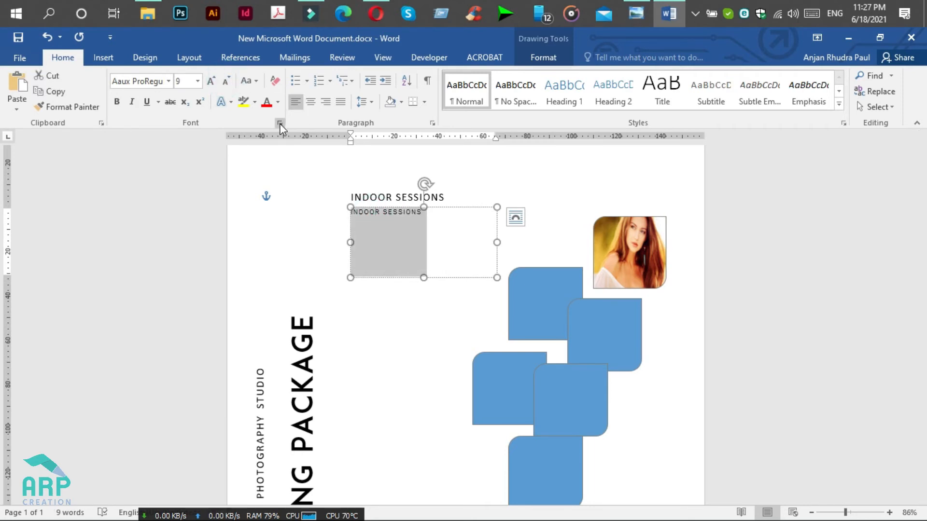
click(280, 124)
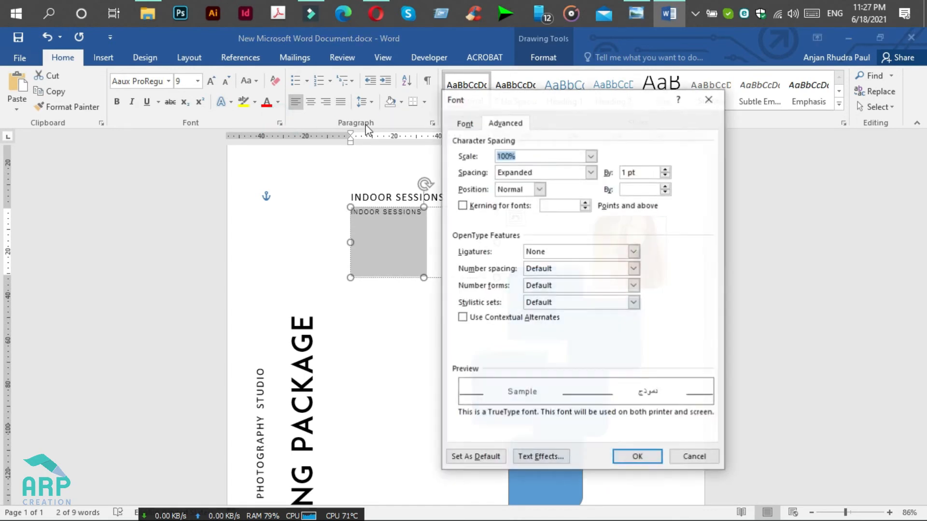
click(525, 173)
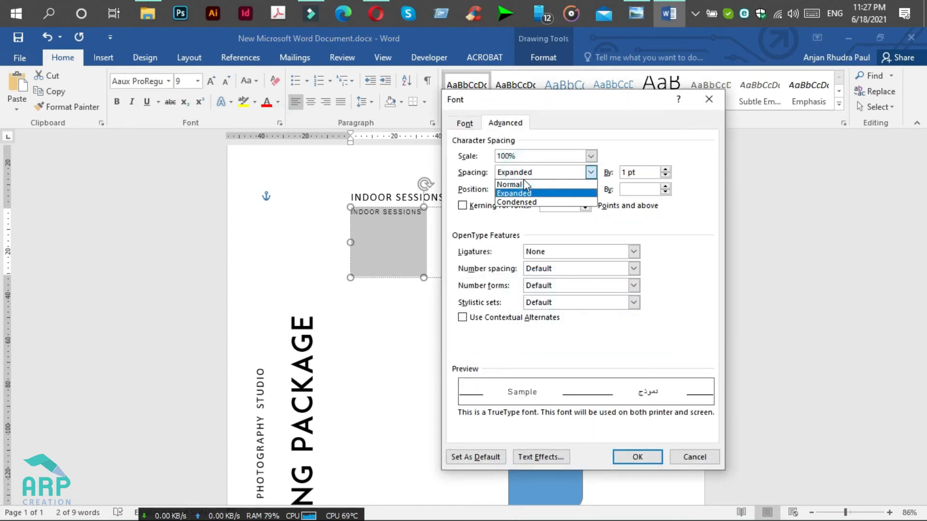
click(523, 182)
click(636, 457)
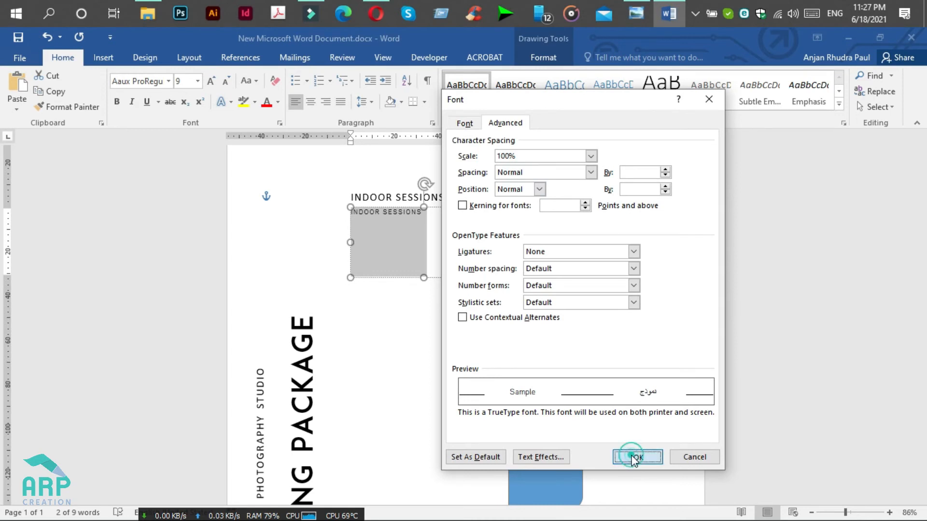
Replace the duplicated box's text with the placeholder "Lorem ipsum dolar"
click(410, 223)
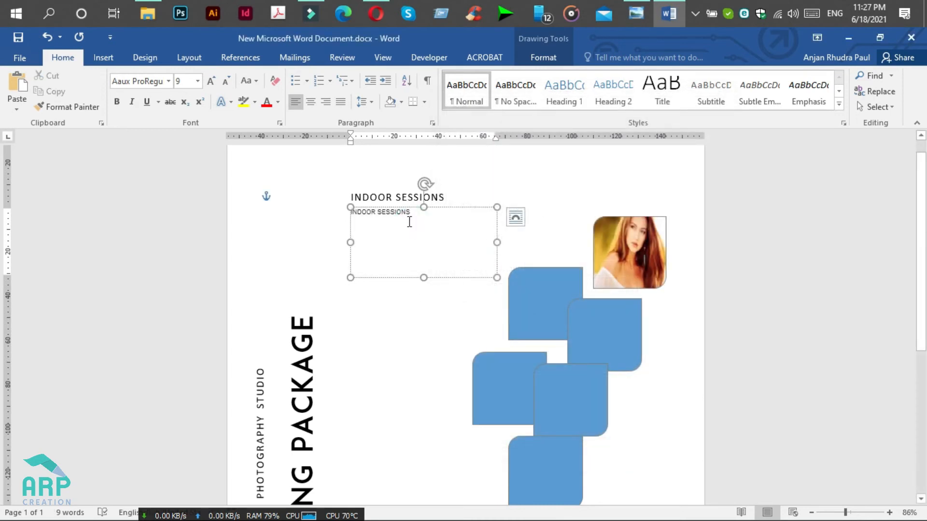
key(ctrl+a)
text(Lo)
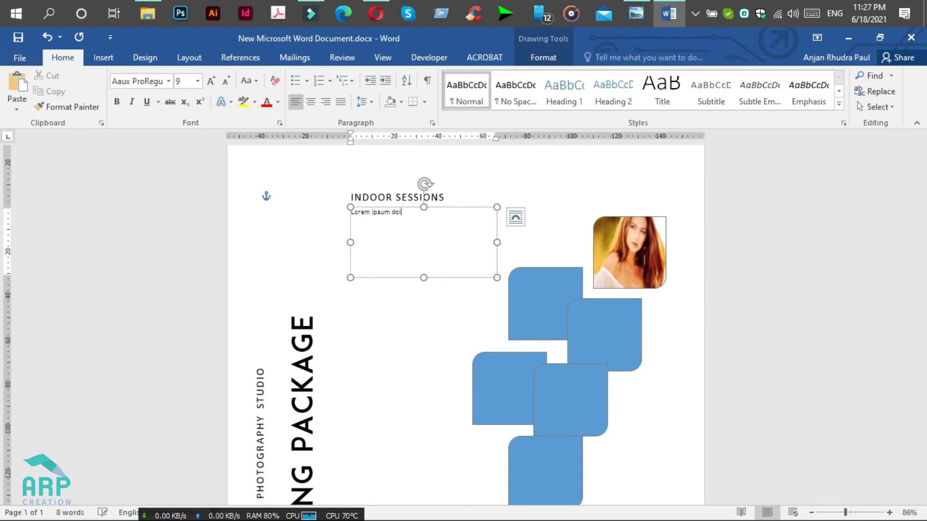
Copy the "Lorem ipsum dolar" line to make four consecutive lines in the text box, with no blank line between them
key(ctrl+a)
key(ctrl+c)
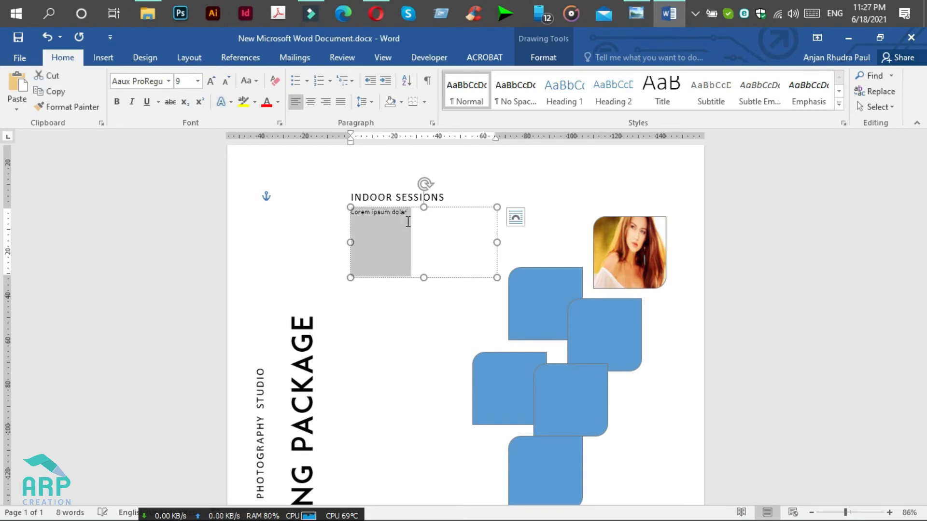
click(409, 216)
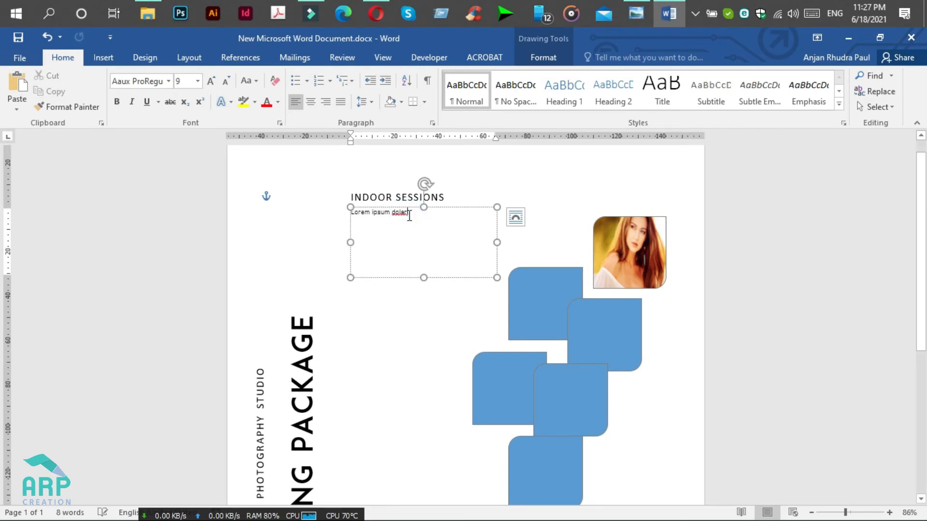
key(Return)
key(ctrl+v)
key(Return)
key(Return)
key(ctrl+v)
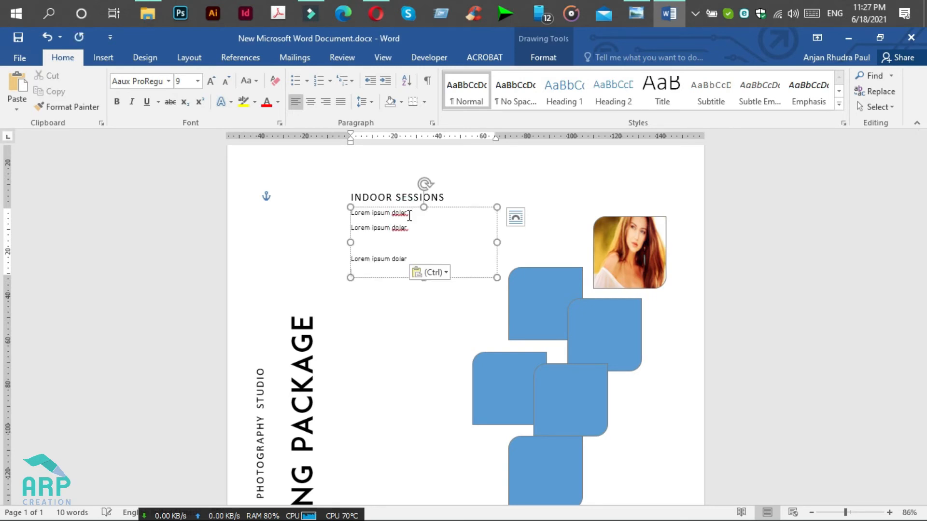
key(ctrl)
click(383, 239)
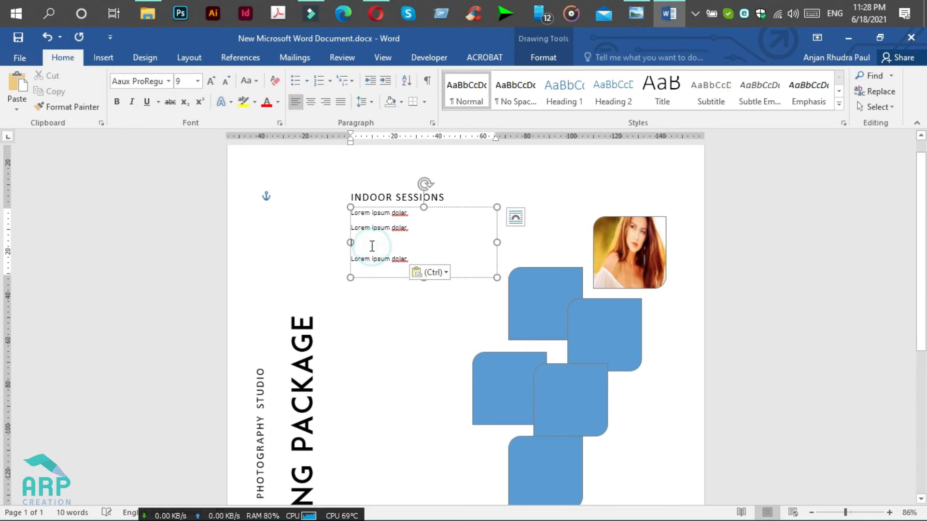
key(Delete)
click(417, 244)
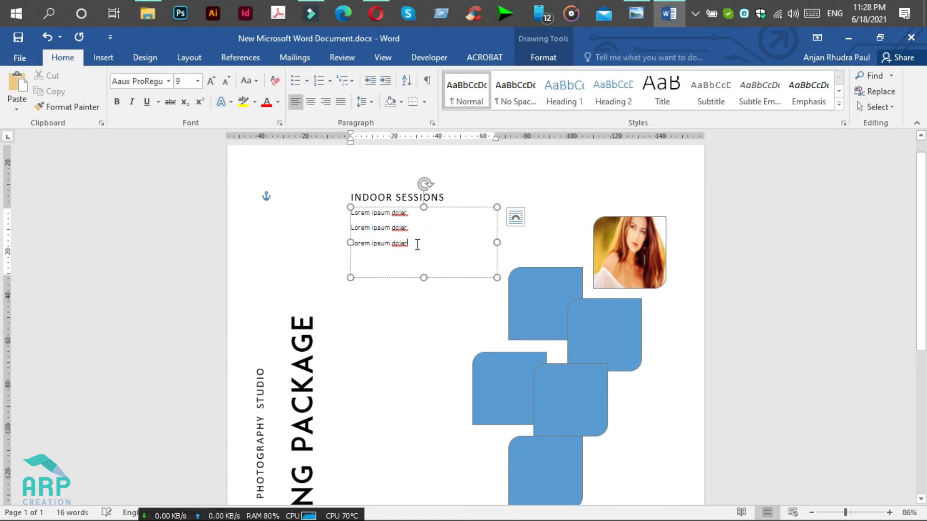
key(Return)
key(ctrl+v)
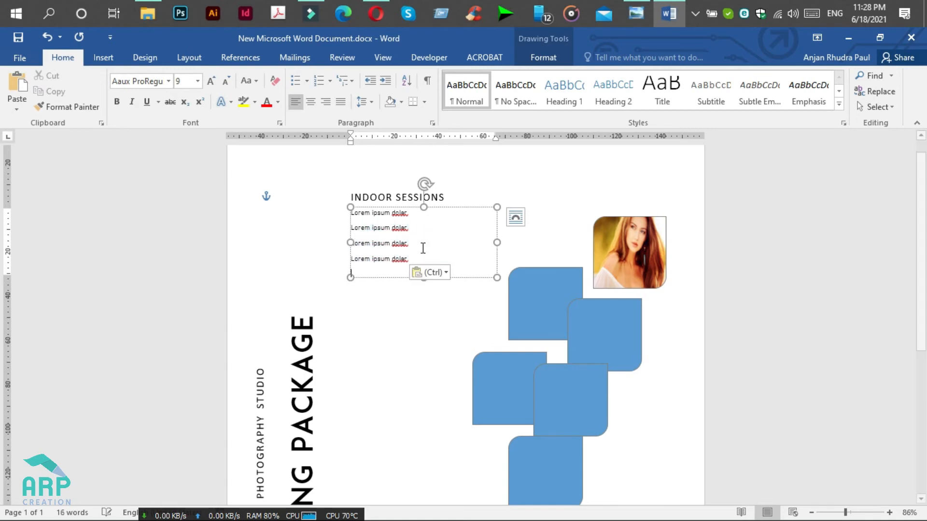
Remove the space after paragraph from all the placeholder lines in the text box
key(ctrl+a)
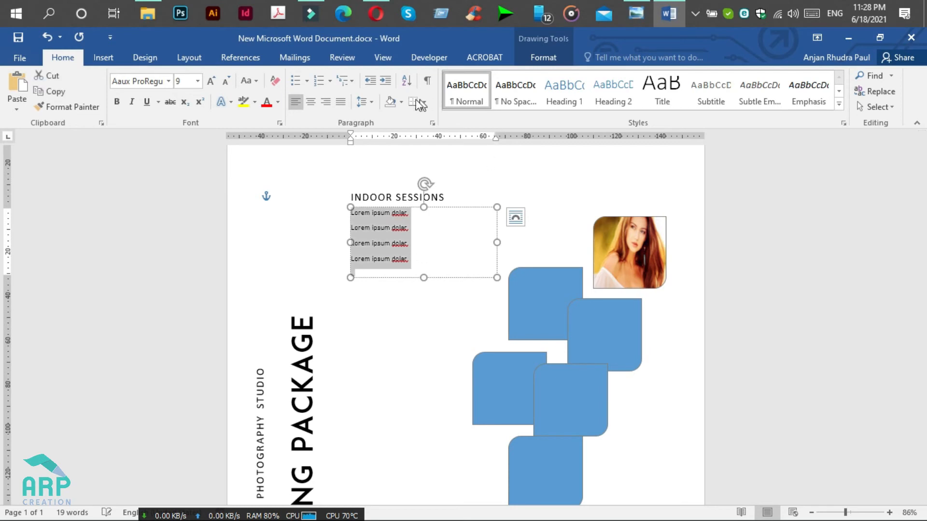
click(372, 105)
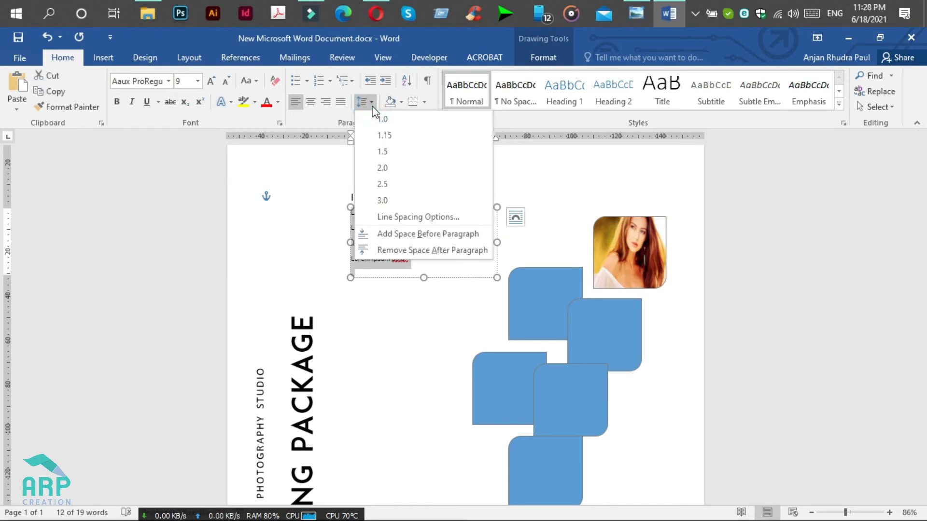
click(415, 251)
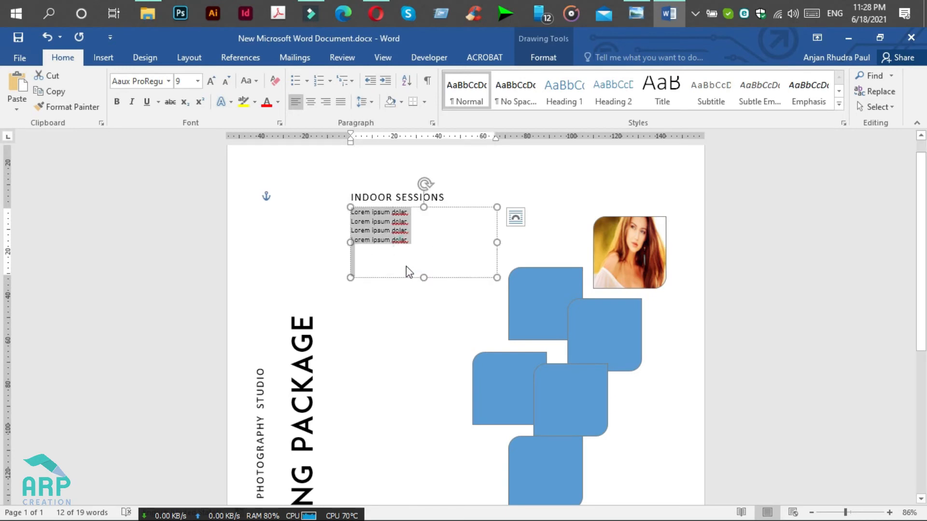
click(409, 246)
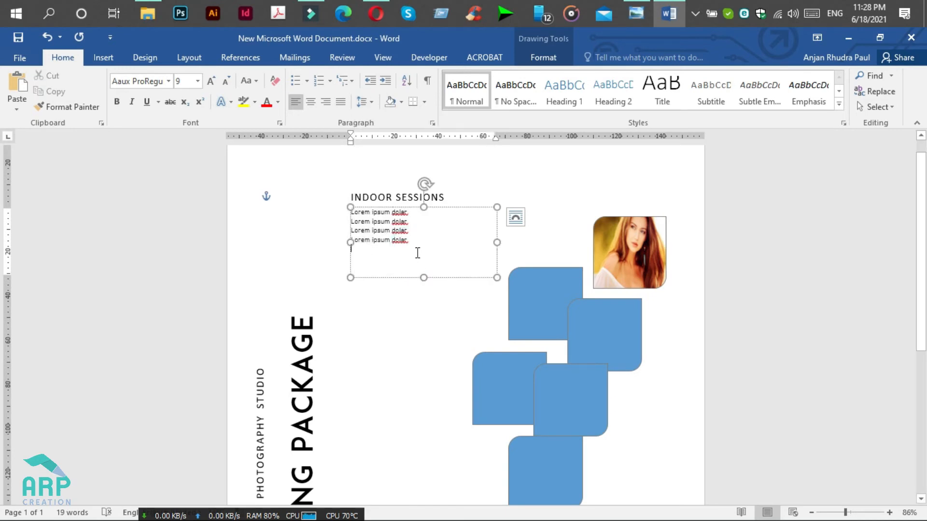
Shrink the placeholder text box's height and width to fit its four lines, and compare the layout with the reference image
drag(423, 277, 425, 244)
drag(497, 225, 455, 226)
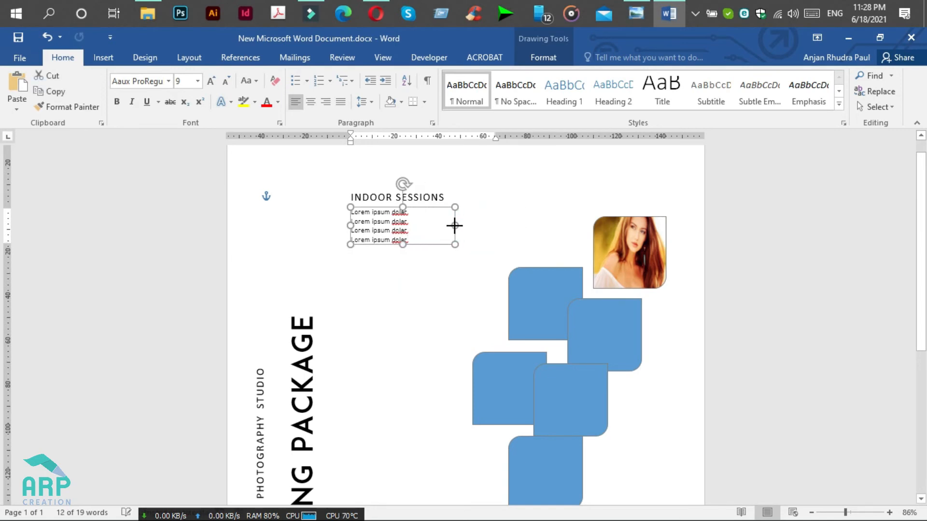
click(388, 198)
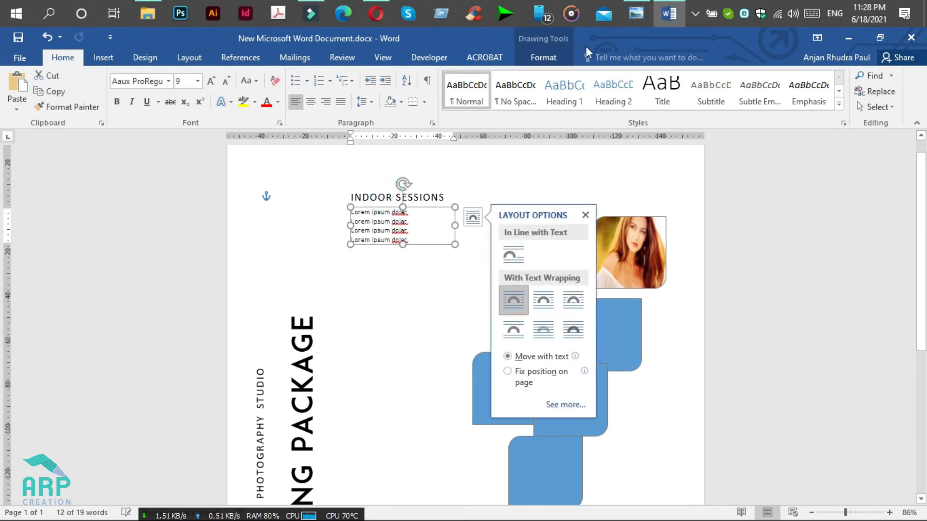
click(635, 13)
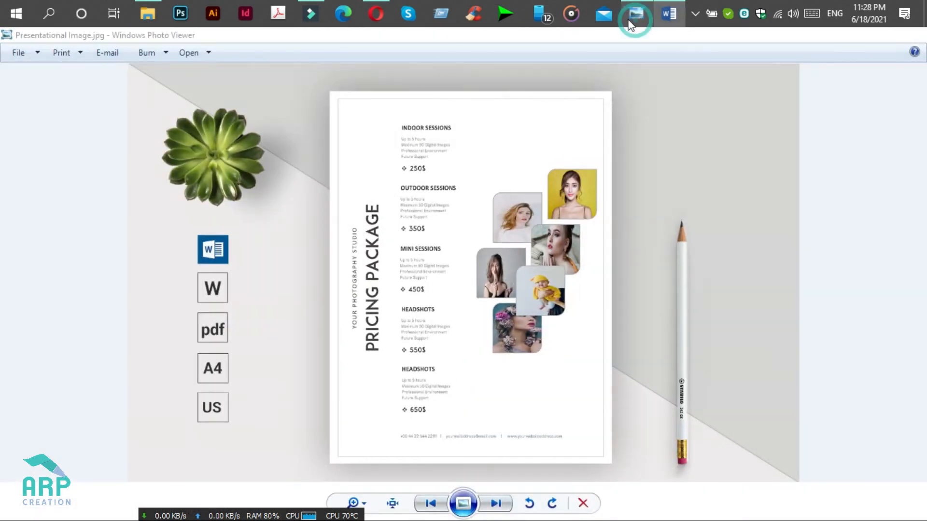
Return to the Word document and place a copy of the four-line placeholder text box directly below the original
click(634, 14)
click(389, 220)
drag(393, 208, 392, 247)
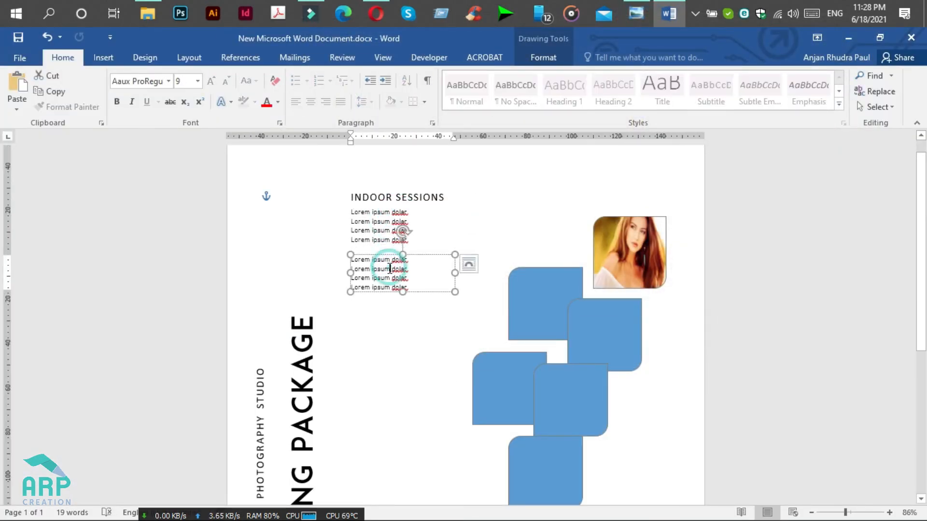
Replace all the placeholder text in the duplicated box with the price "$250"
key(ctrl+a)
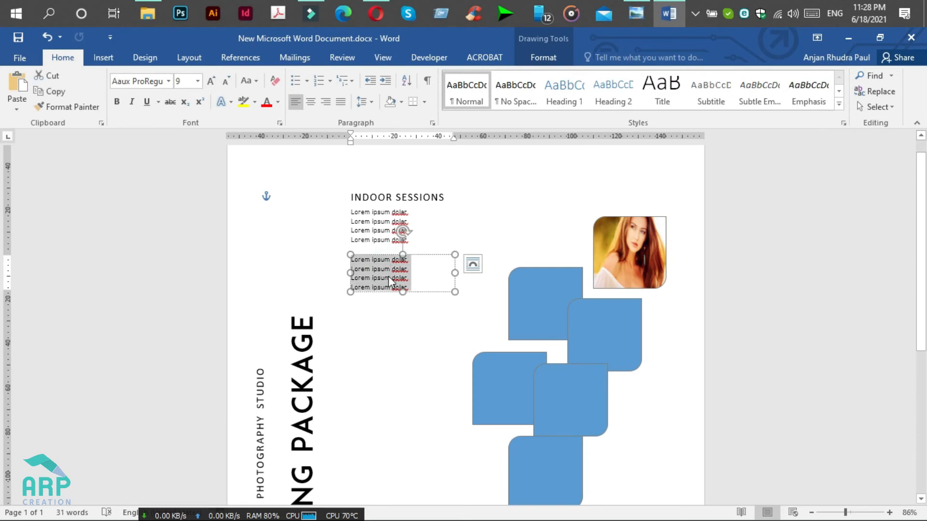
key(Delete)
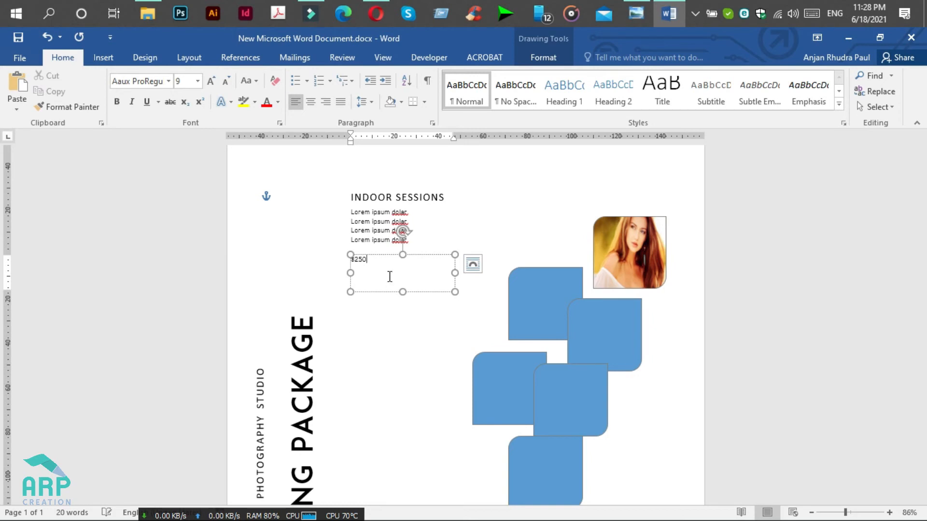
text($250)
Set the font of the "$250" price text to ADAM.CG PRO
key(ctrl+a)
click(145, 80)
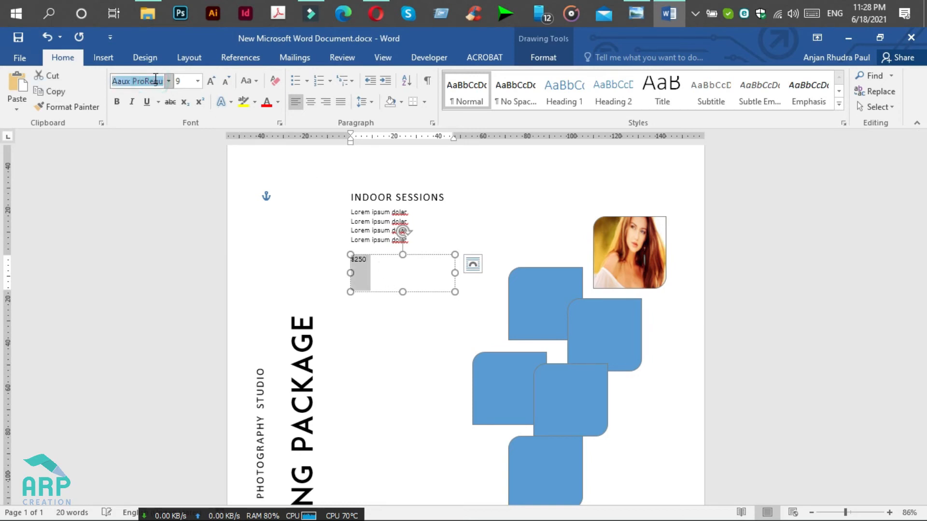
text(a)
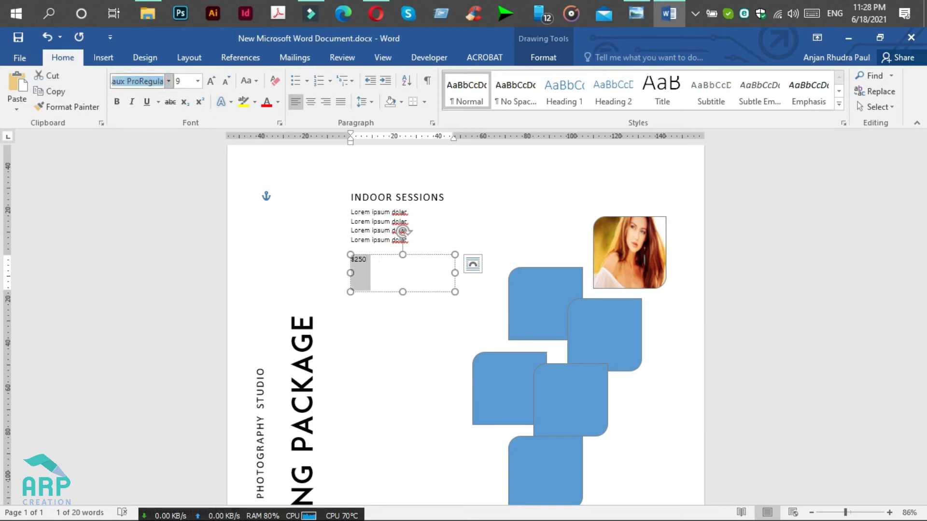
text(da)
key(Tab)
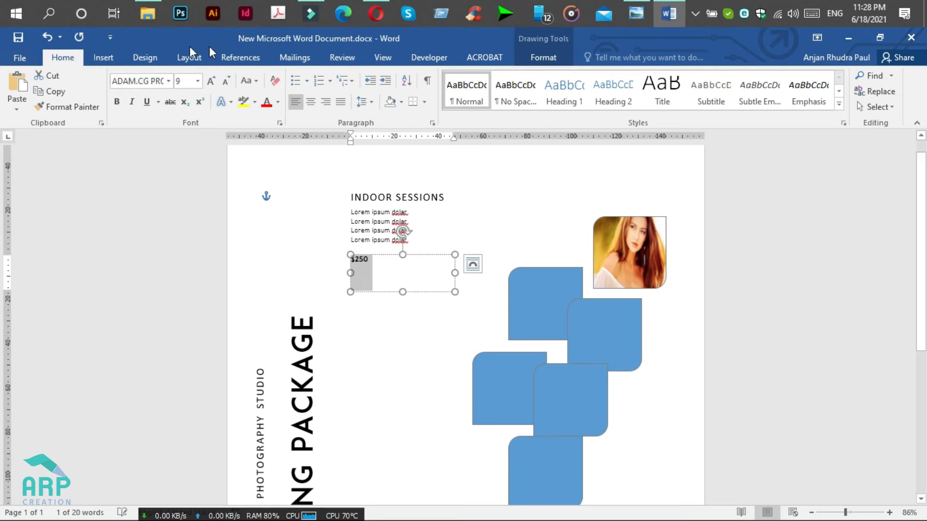